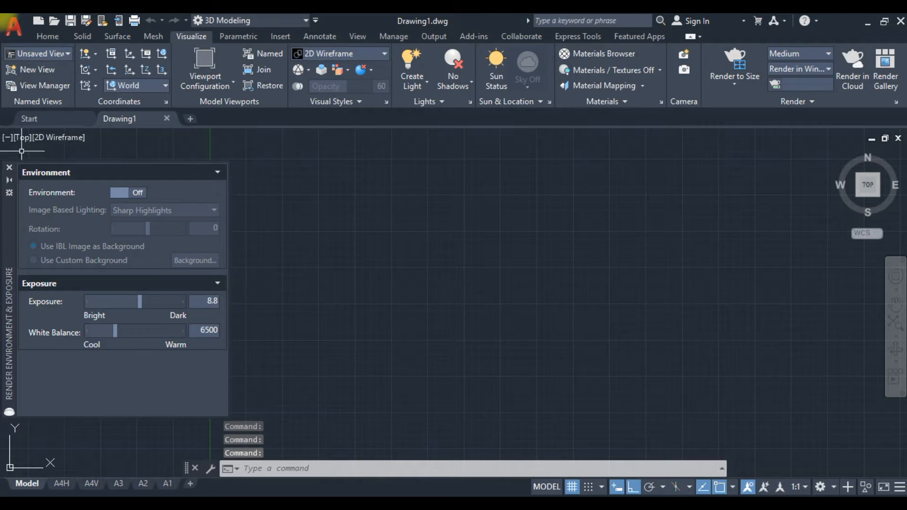
# Close the Render Environment & Exposure palette and start an arc with its center point at 50,50.
pyautogui.click(9, 167)
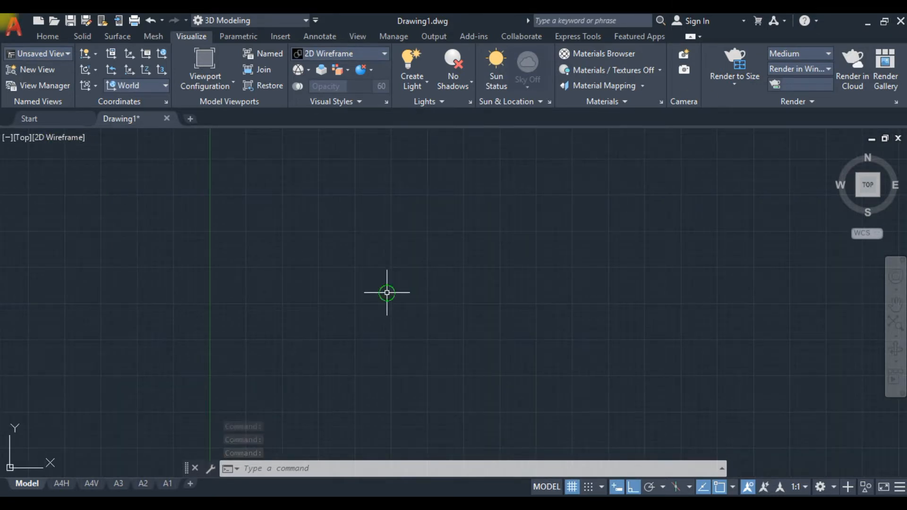
pyautogui.moveTo(387, 292); pyautogui.dragTo(423, 300, button='middle')
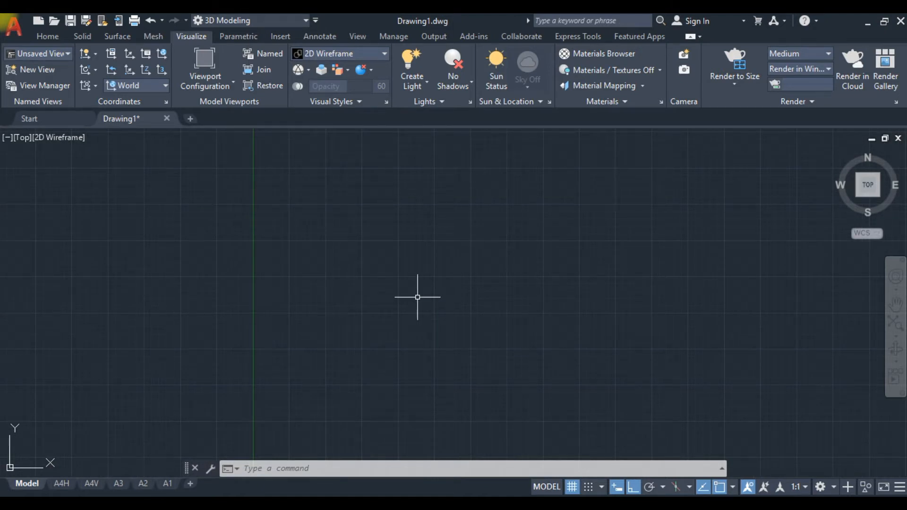
pyautogui.write('arc')
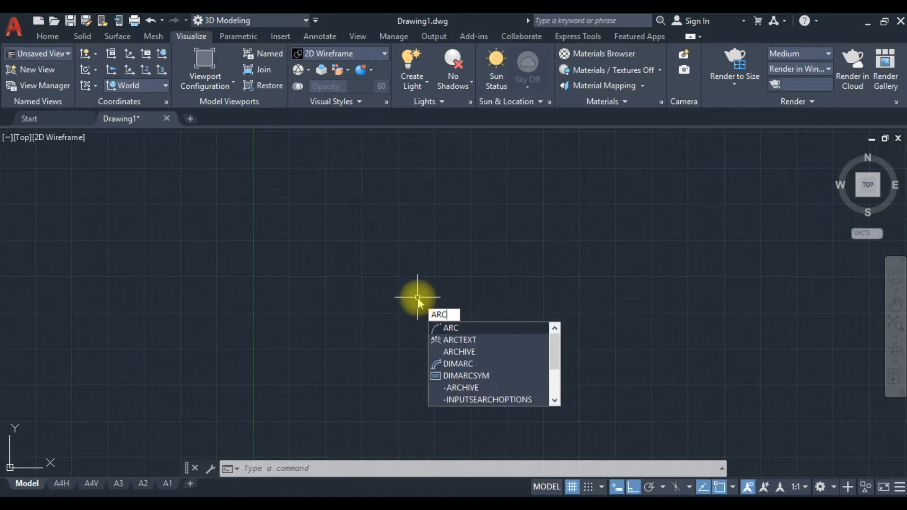
pyautogui.press('Return')
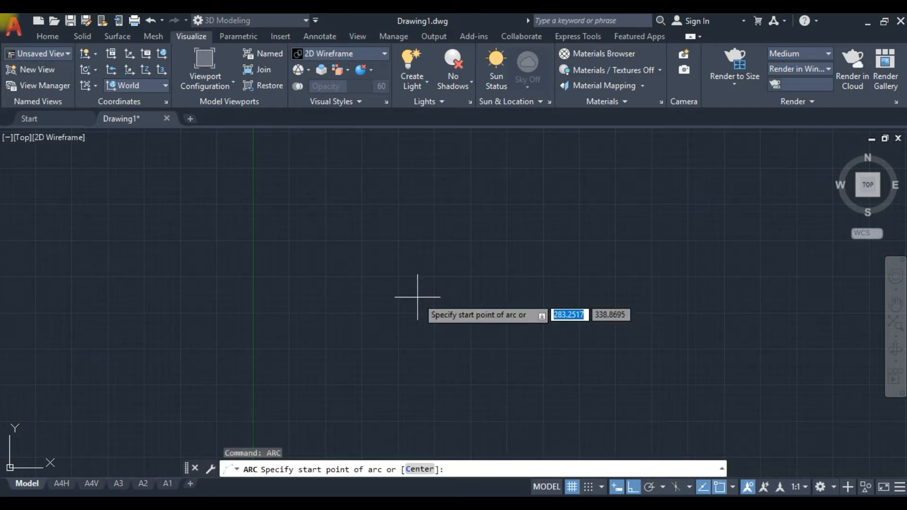
pyautogui.write('c')
pyautogui.press('Return')
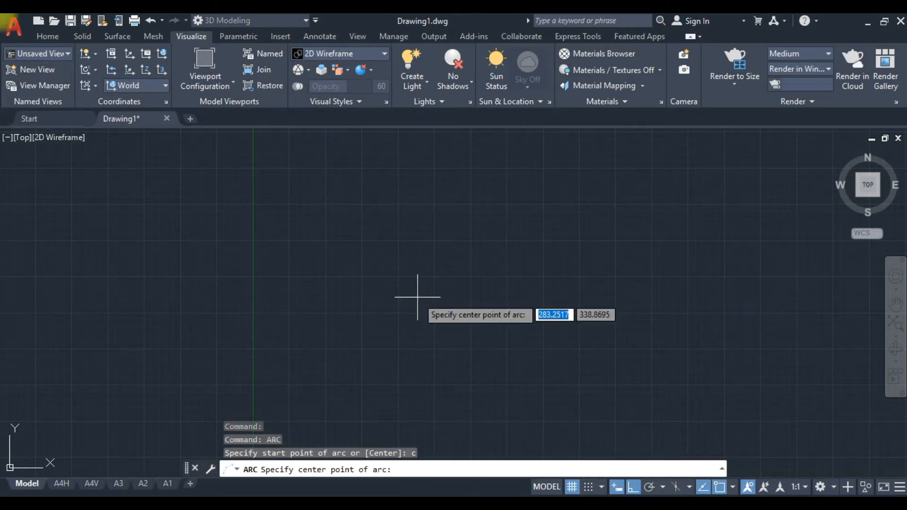
pyautogui.write('50')
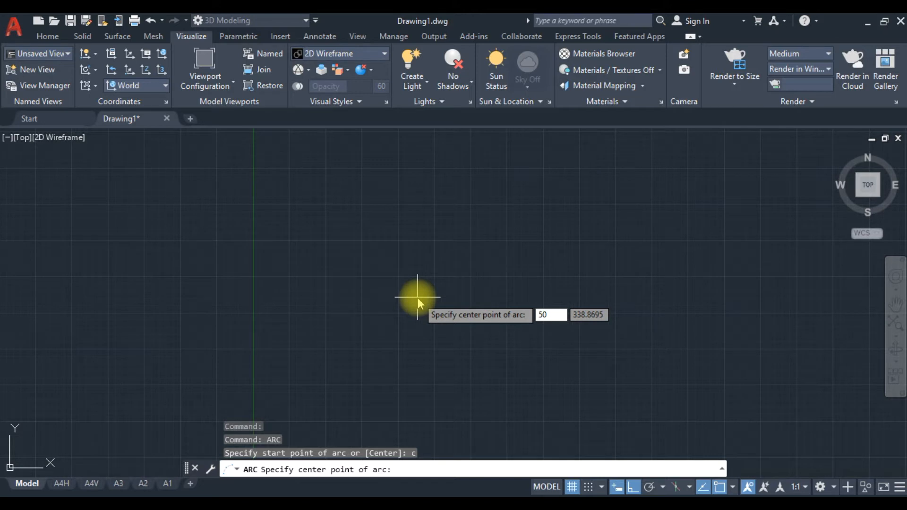
pyautogui.press('Tab')
pyautogui.write('50')
pyautogui.press('Return')
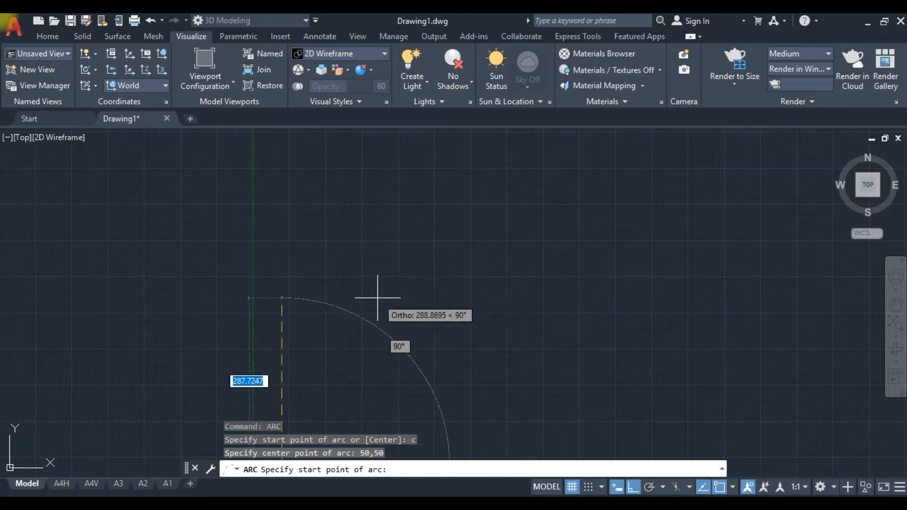
# Start the arc 20 units east of its center and end it on the opposite side to form a lower semicircle.
pyautogui.scroll(-6, 379, 325)
pyautogui.scroll(4, 385, 350)
pyautogui.scroll(-2, 303, 387)
pyautogui.moveTo(304, 387); pyautogui.dragTo(443, 302, button='middle')
pyautogui.scroll(4, 444, 302)
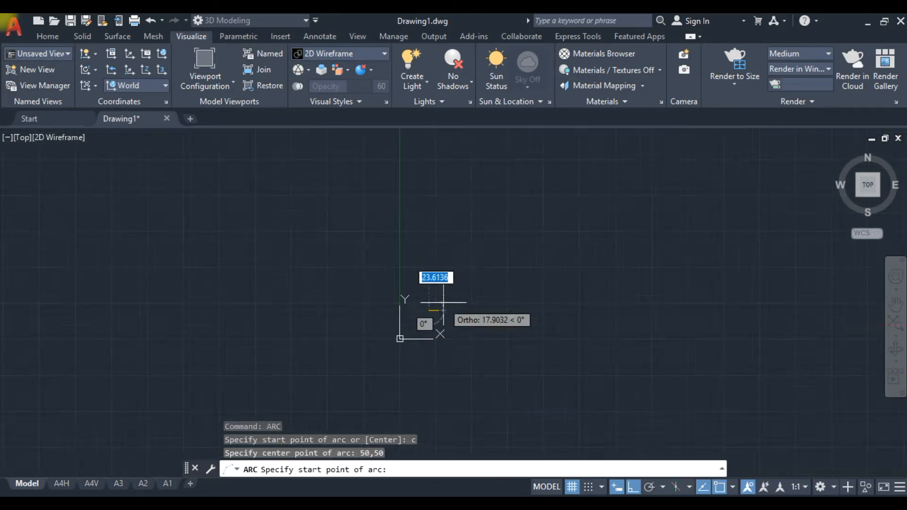
pyautogui.scroll(5, 444, 302)
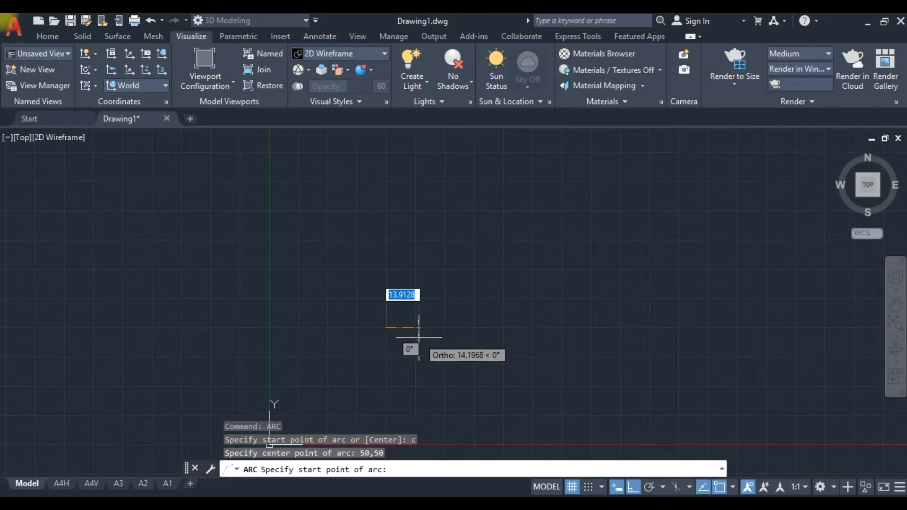
pyautogui.click(459, 338)
pyautogui.write('20')
pyautogui.press('Return')
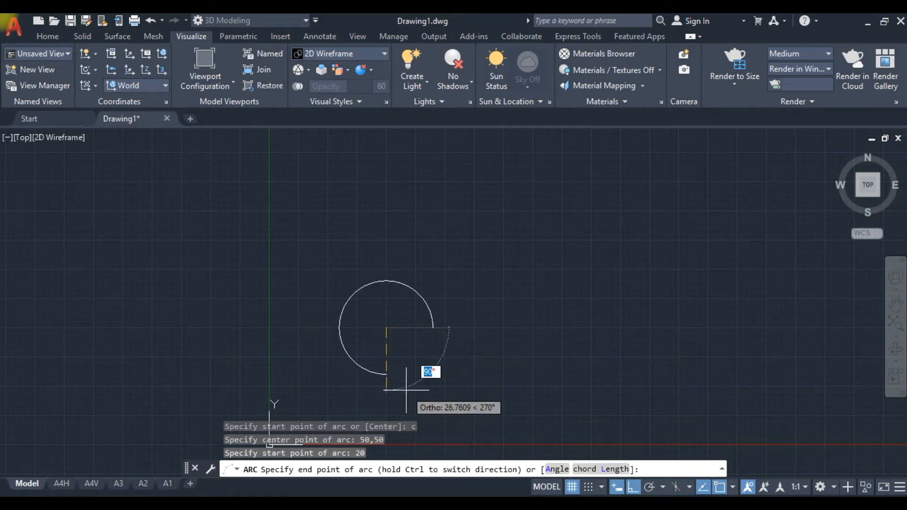
pyautogui.press('F8')
pyautogui.press('shift')
pyautogui.press('ctrl')
pyautogui.click(338, 350)
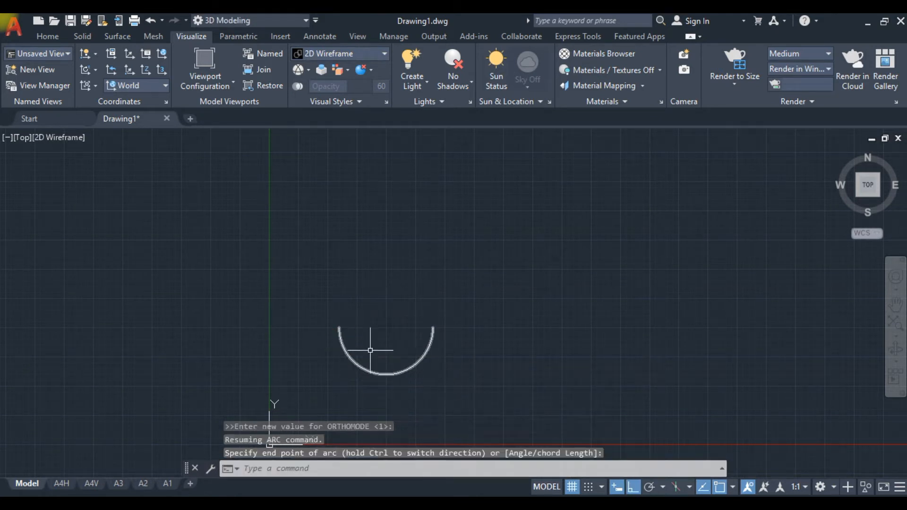
# Start arc-aligned text on the semicircle with ARCTEXT, placing it on the convex side with letter tops facing inward to the center.
pyautogui.scroll(4, 353, 349)
pyautogui.moveTo(354, 314); pyautogui.dragTo(370, 227, button='middle')
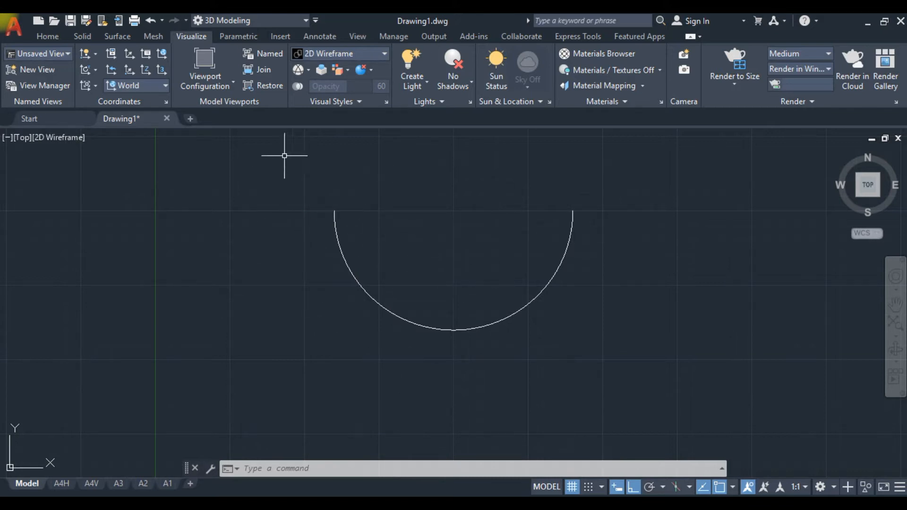
pyautogui.scroll(2, 193, 182)
pyautogui.scroll(-2, 208, 184)
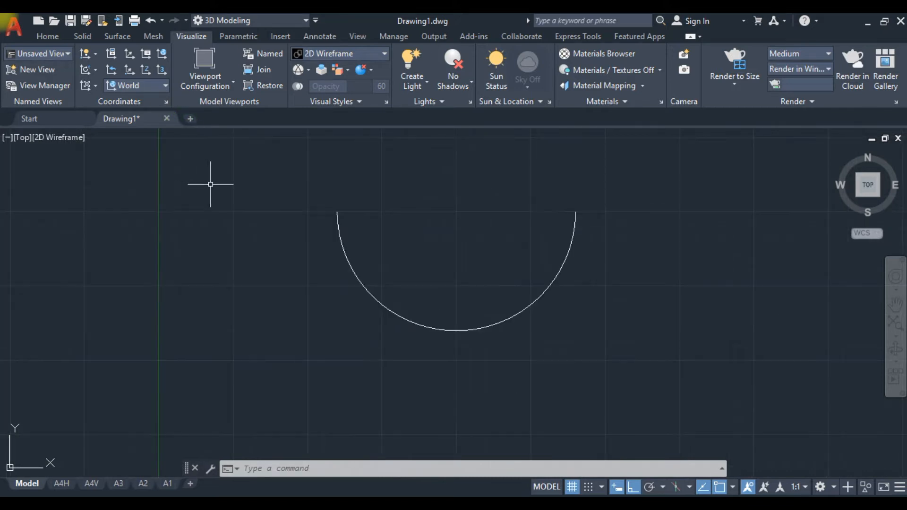
pyautogui.write('A')
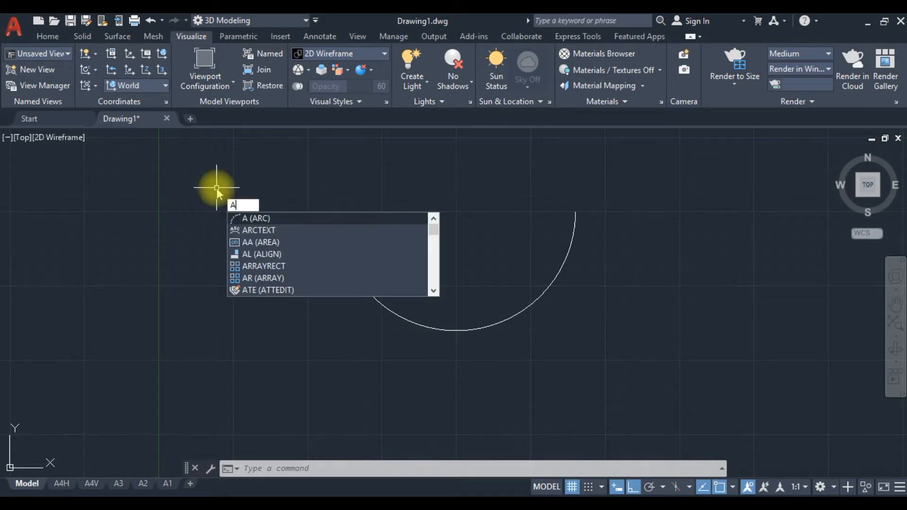
pyautogui.write('RCy')
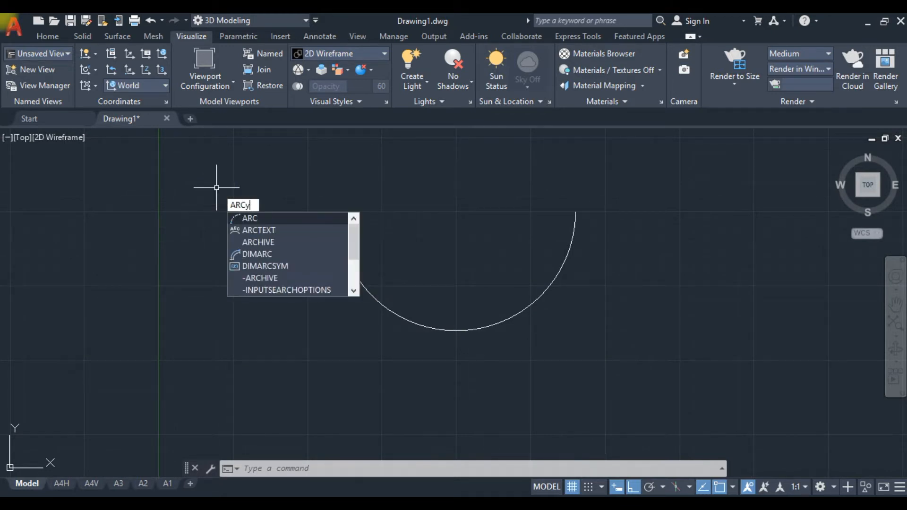
pyautogui.press('BackSpace')
pyautogui.write('TEXT')
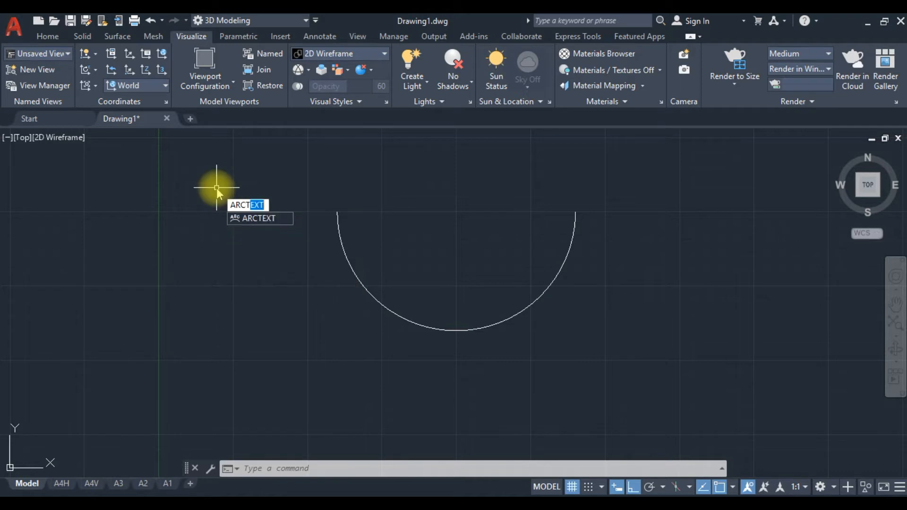
pyautogui.press('Return')
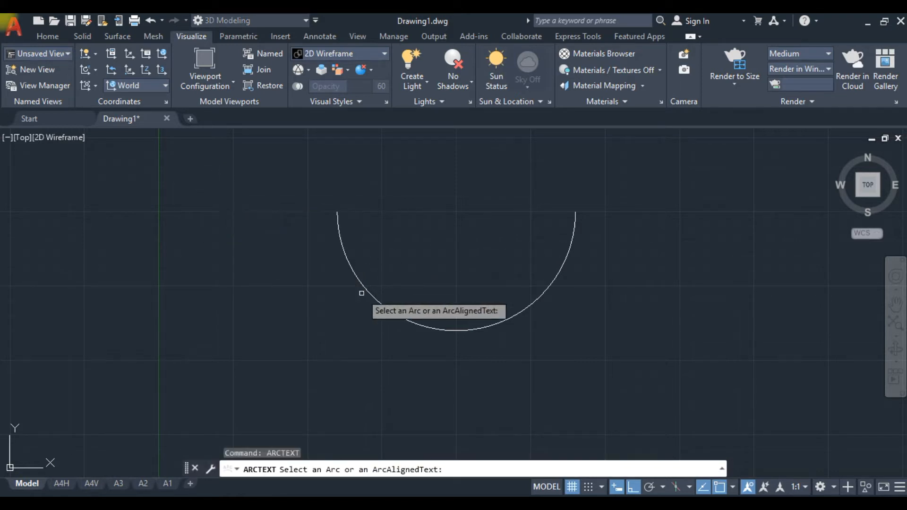
pyautogui.click(371, 297)
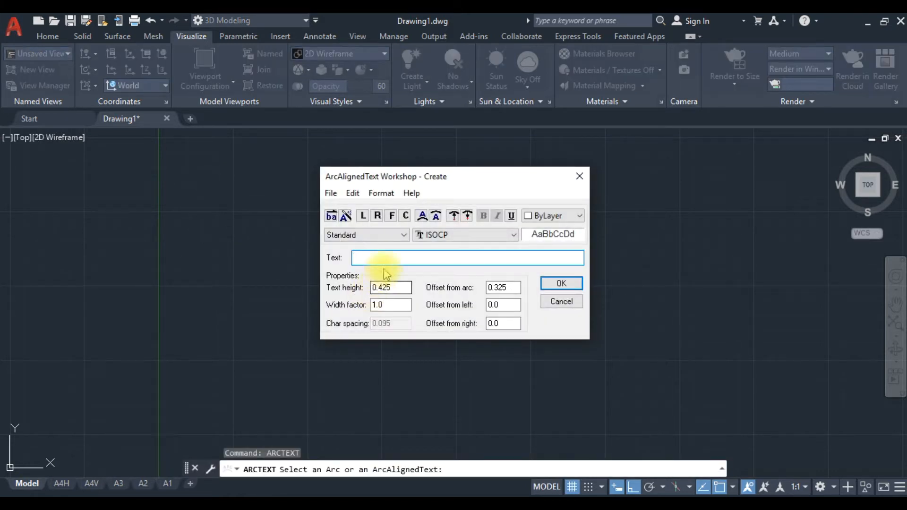
pyautogui.click(423, 217)
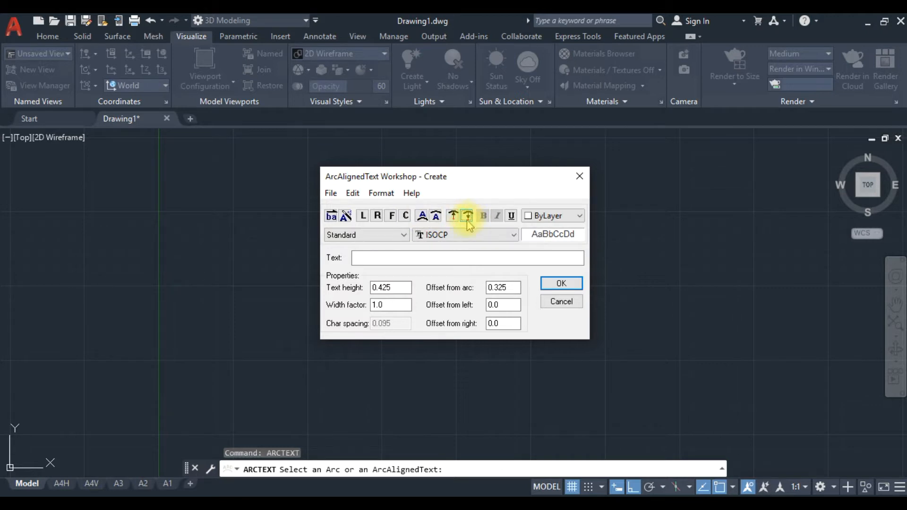
# Enter BERILMU UNTUK BERJASA as the arc text, set its text height to 5 and create it.
pyautogui.click(388, 258)
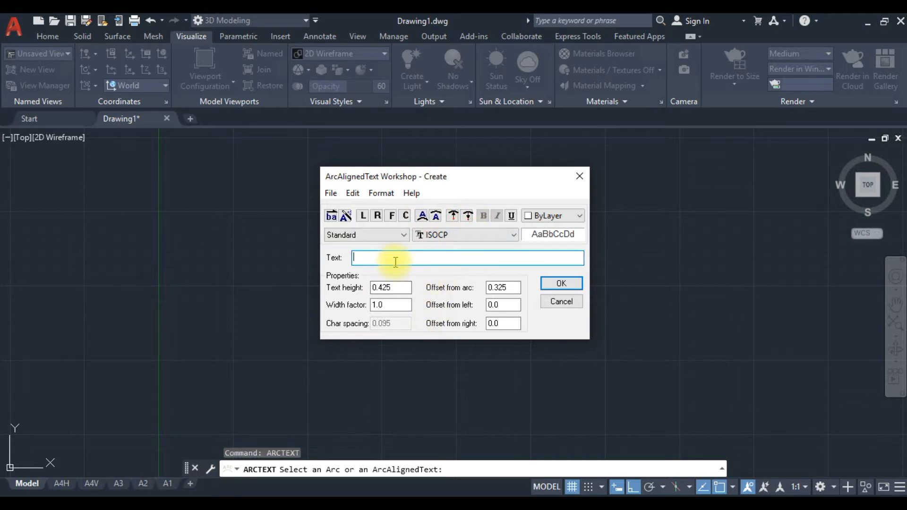
pyautogui.write('BERILMU UNTUK BERJASA')
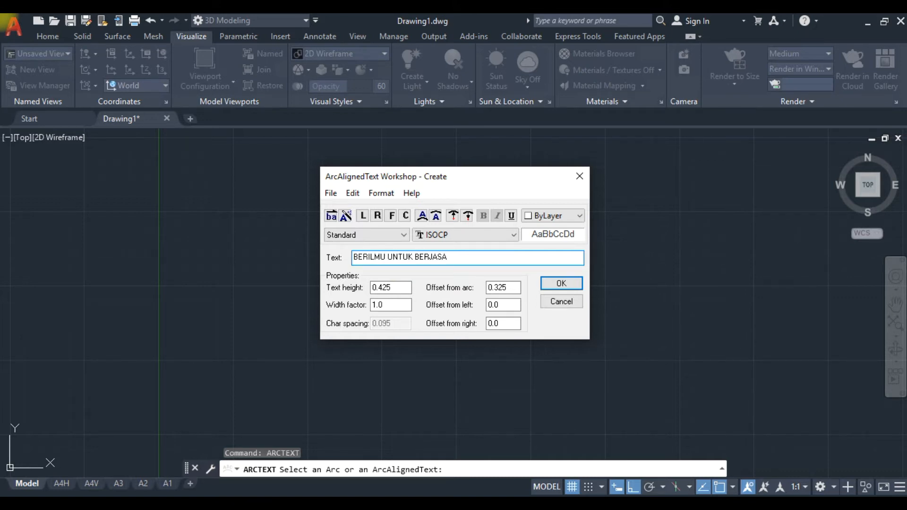
pyautogui.press('Tab')
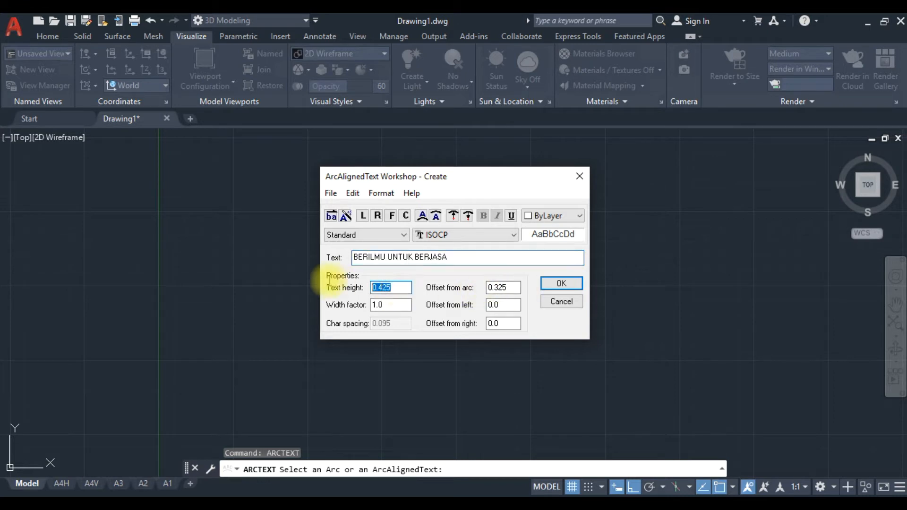
pyautogui.write('5')
pyautogui.press('Return')
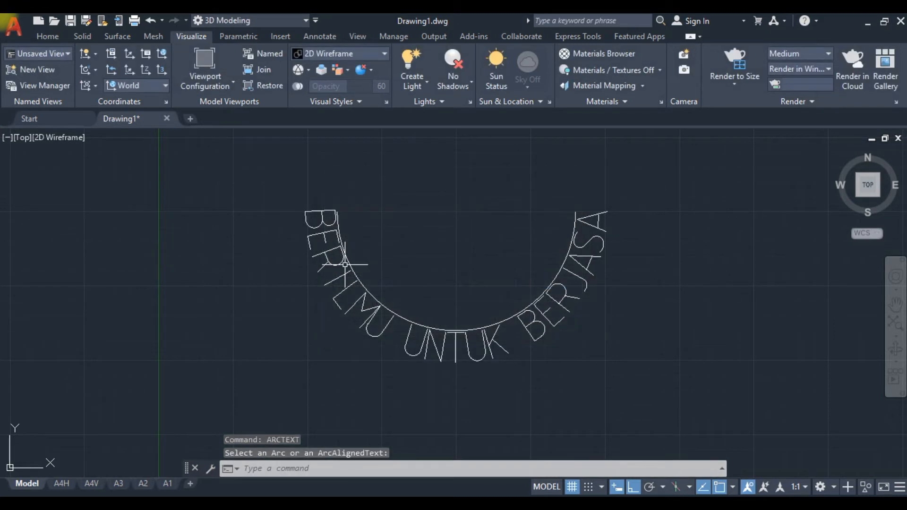
# Add a second arc-aligned text BERILMU UNTUK BERJASA on the semicircle's concave side, with letter tops facing inward to the center.
pyautogui.scroll(-2, 506, 331)
pyautogui.scroll(2, 487, 337)
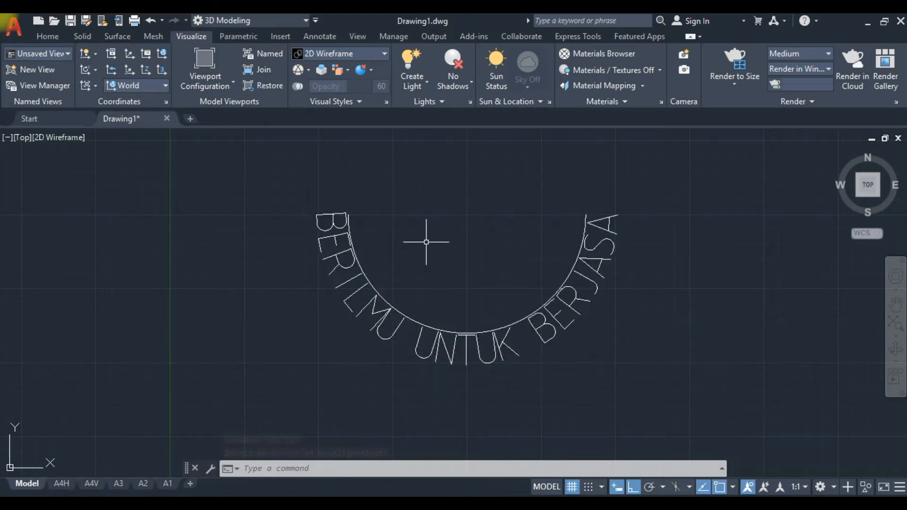
pyautogui.write('arct')
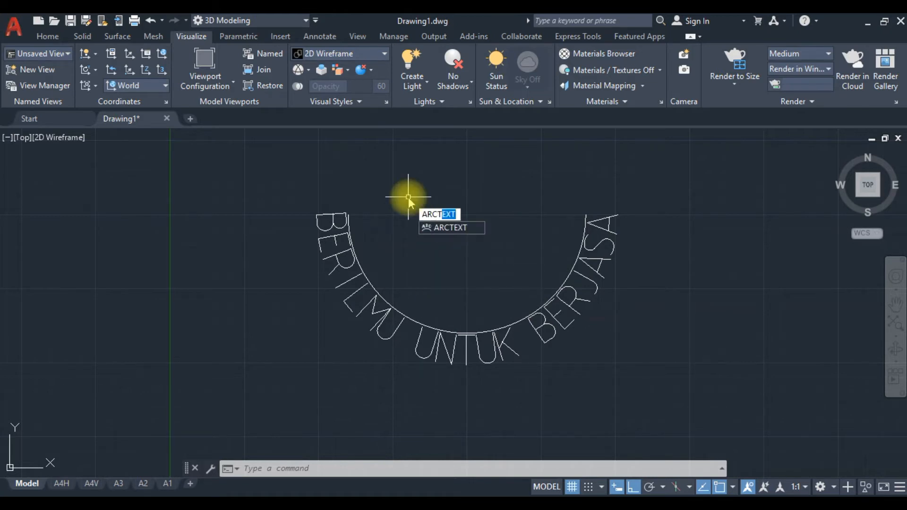
pyautogui.press('Return')
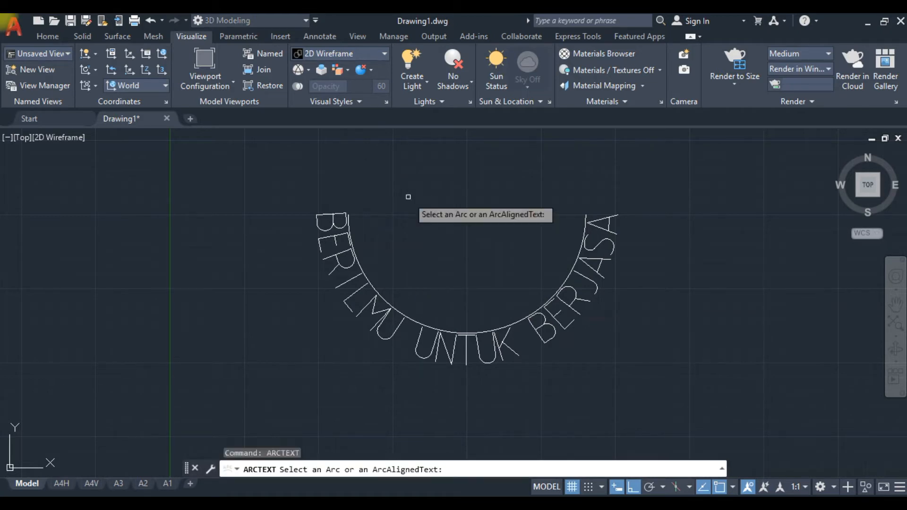
pyautogui.click(366, 277)
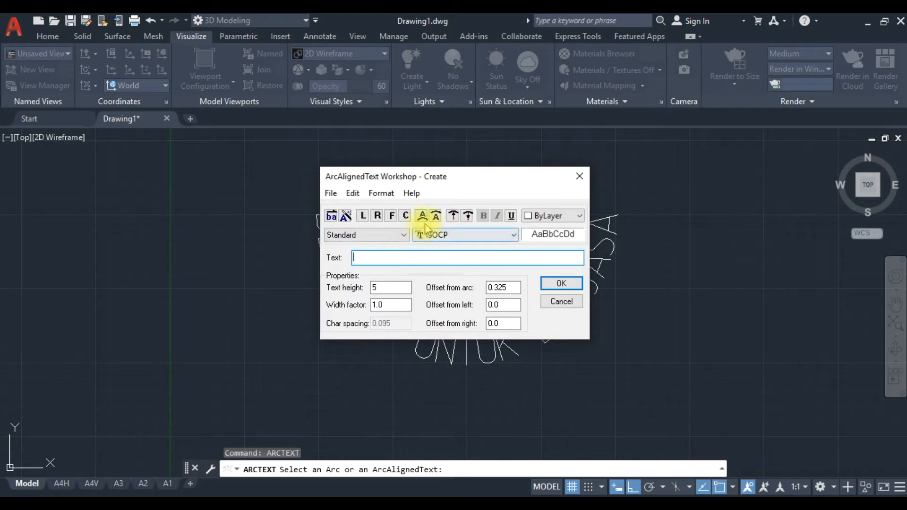
pyautogui.click(435, 216)
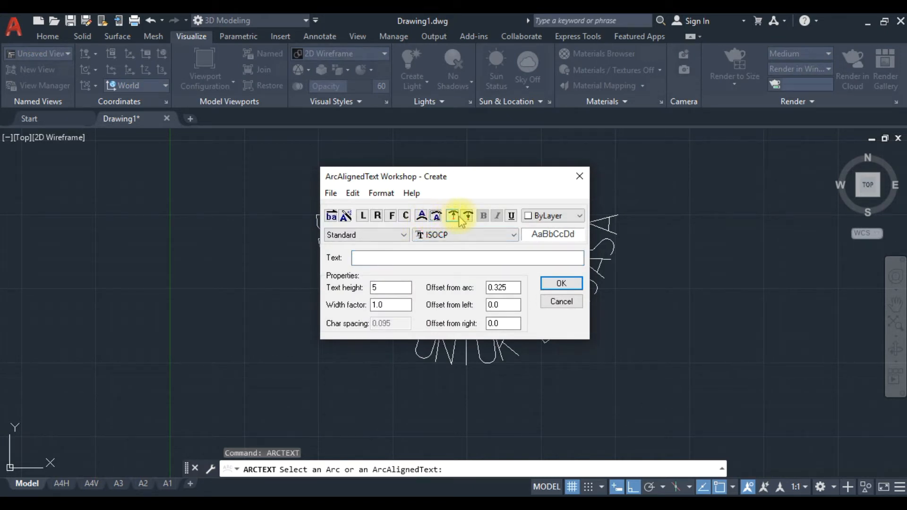
pyautogui.click(467, 216)
pyautogui.click(372, 259)
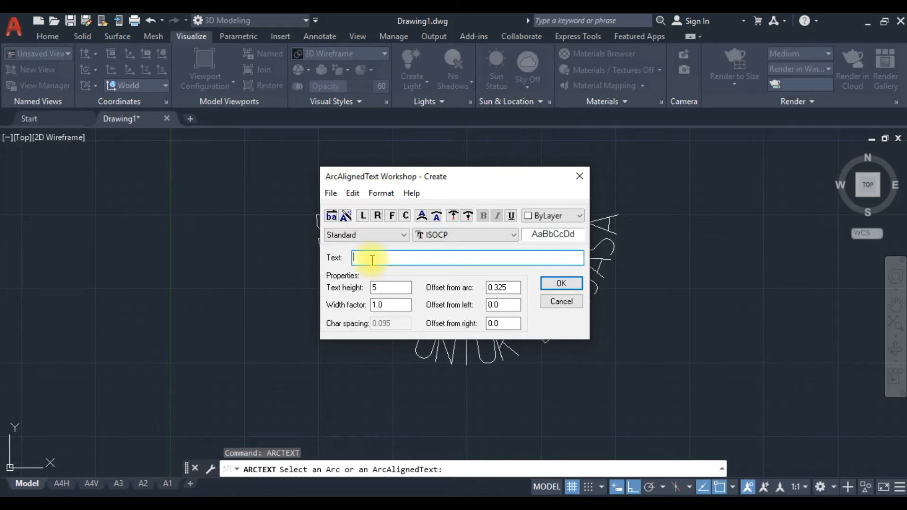
pyautogui.write('SA')
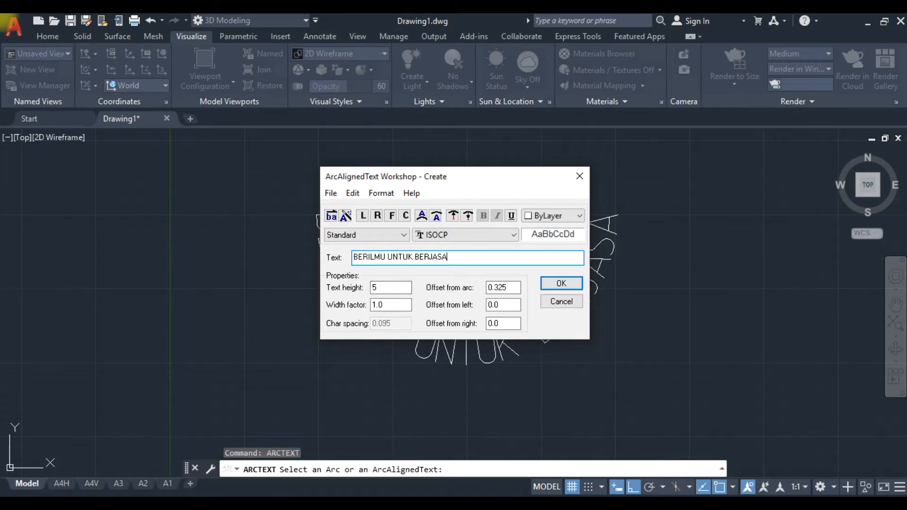
pyautogui.press('Return')
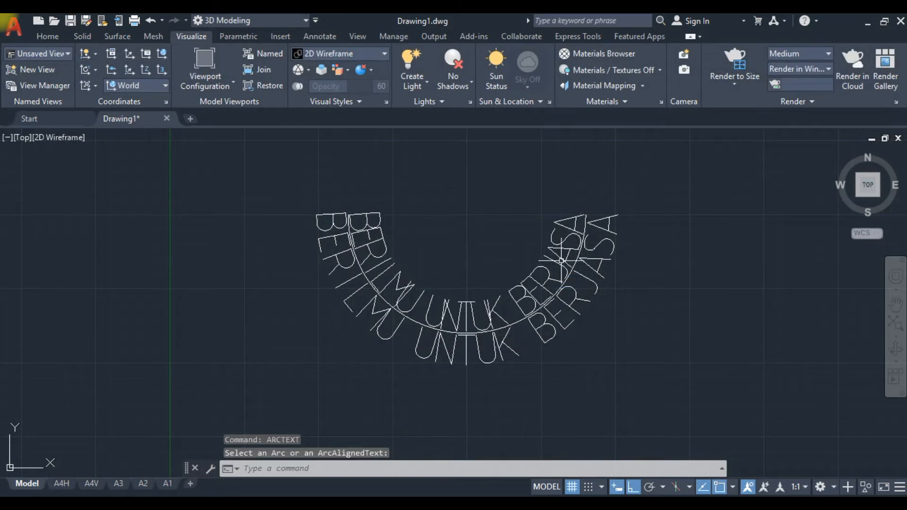
pyautogui.scroll(3, 561, 260)
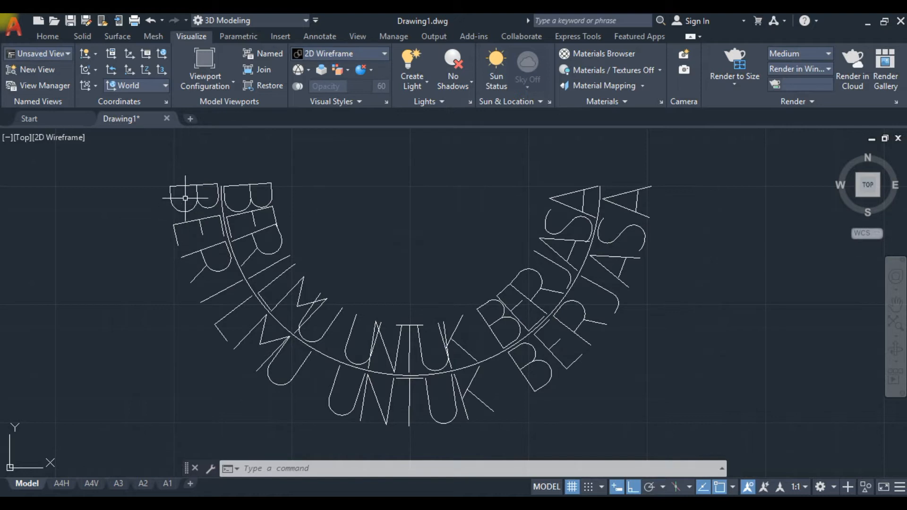
pyautogui.scroll(-1, 144, 164)
pyautogui.scroll(2, 152, 166)
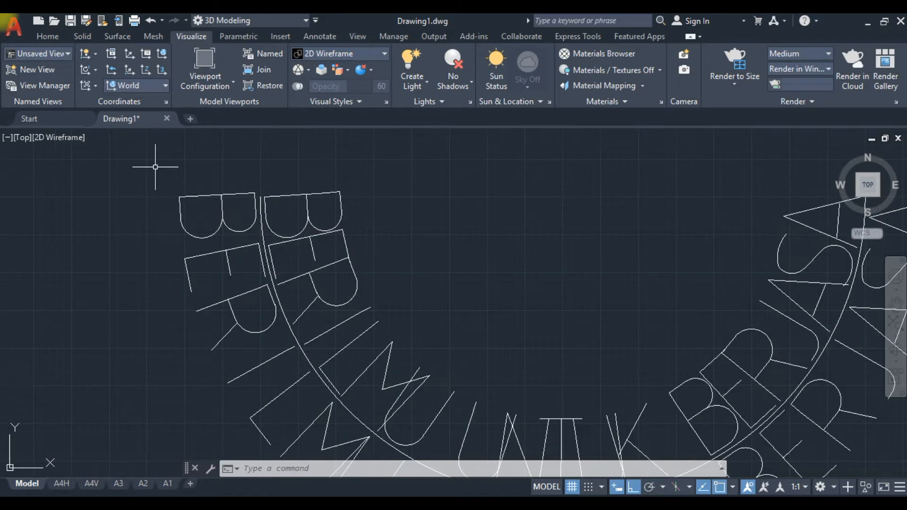
pyautogui.scroll(-3, 150, 165)
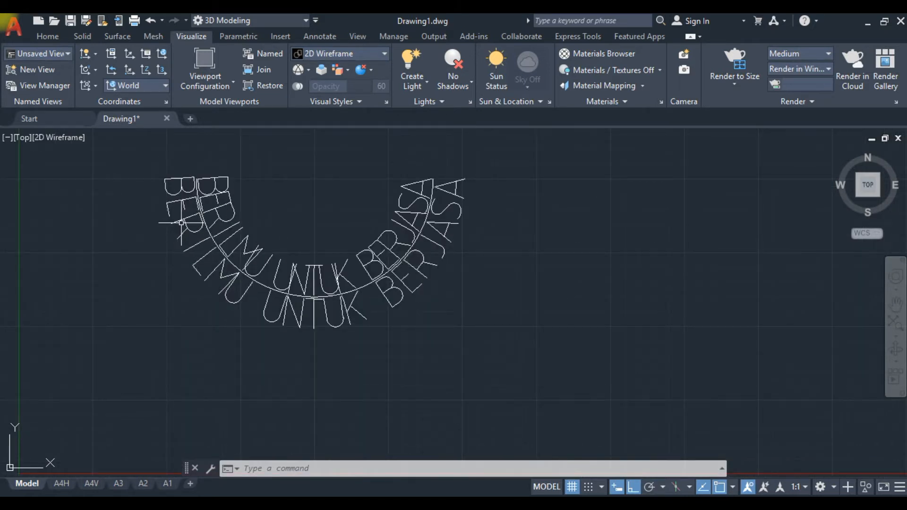
pyautogui.scroll(2, 194, 245)
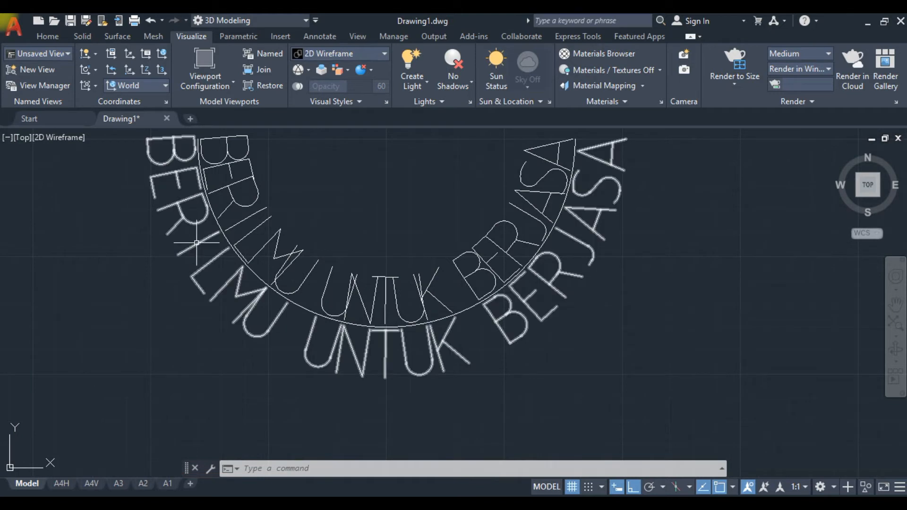
# Try exploding both arc-aligned texts together, and undo the explode.
pyautogui.scroll(-2, 331, 214)
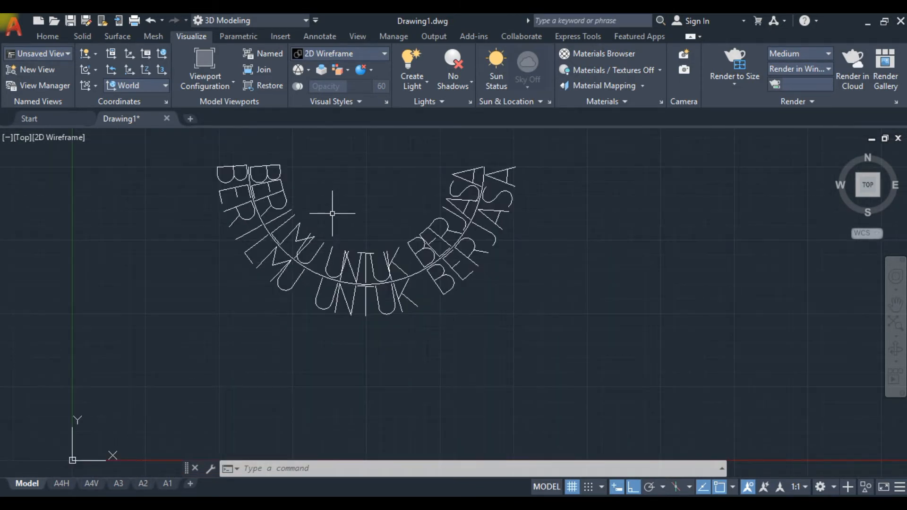
pyautogui.write('x')
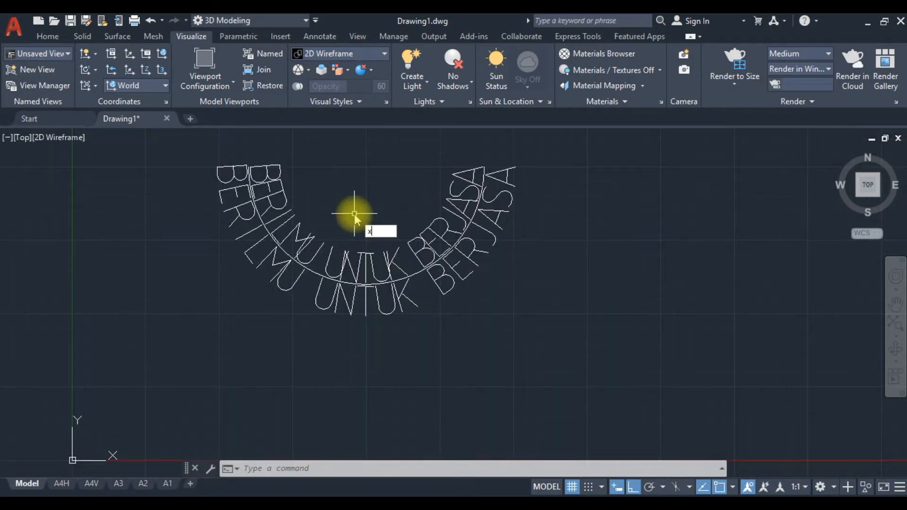
pyautogui.press('Return')
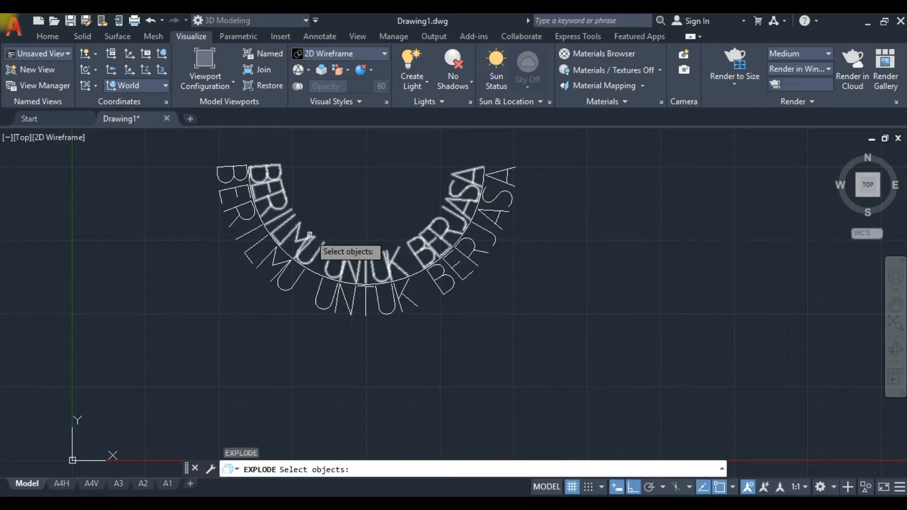
pyautogui.click(309, 236)
pyautogui.click(273, 263)
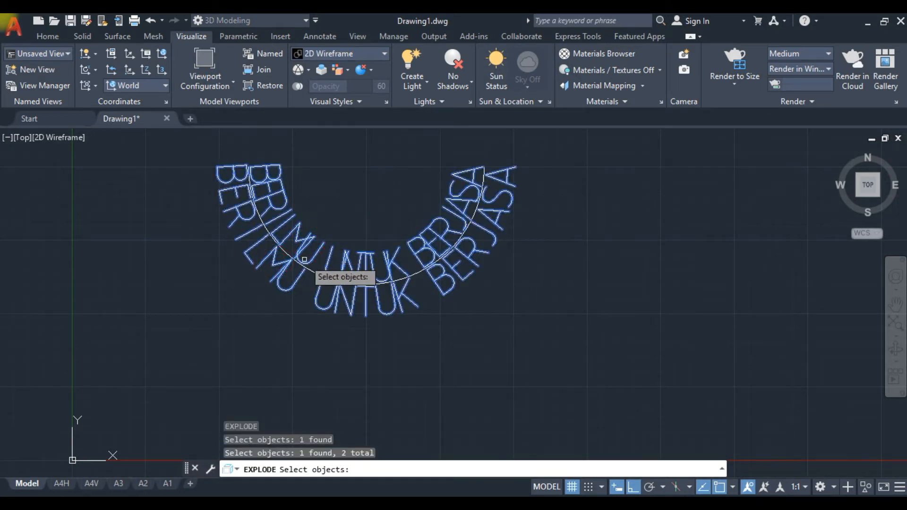
pyautogui.press('Return')
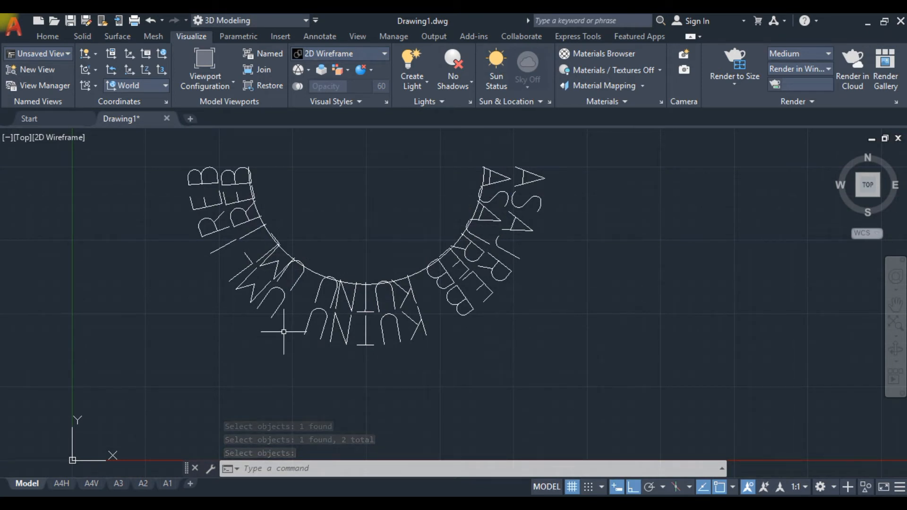
pyautogui.hotkey('ctrl', 'z')
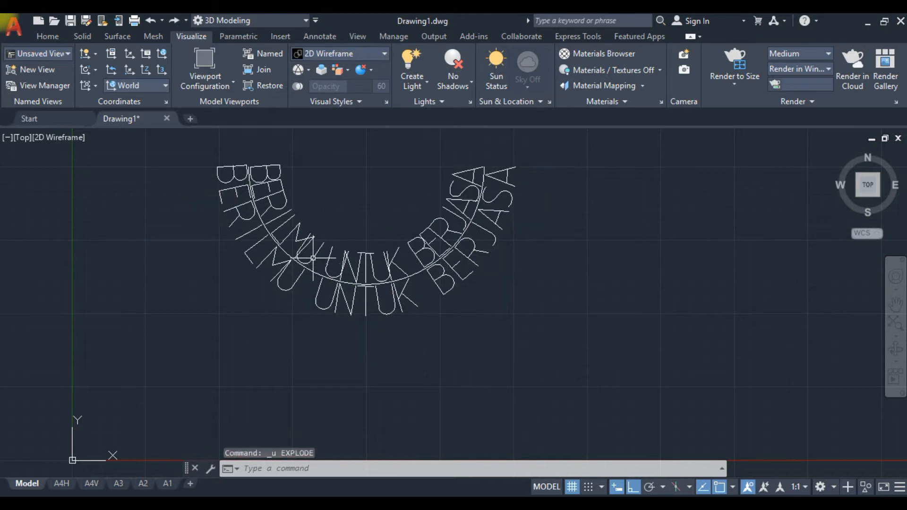
pyautogui.click(316, 245)
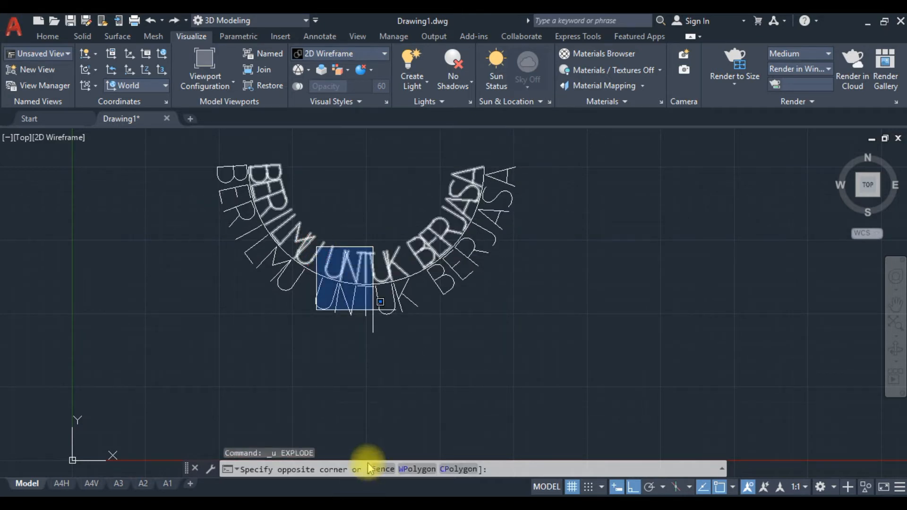
pyautogui.press('Escape')
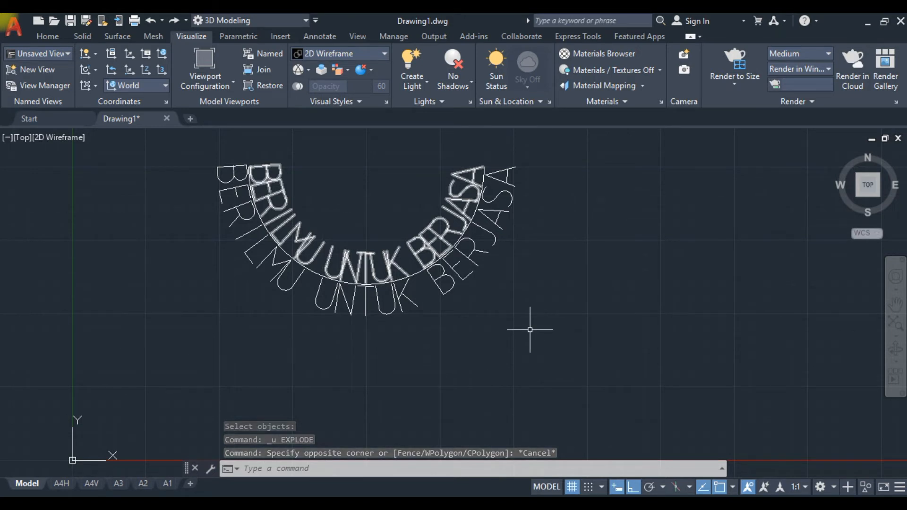
pyautogui.press('Escape')
# Erase the arc text on the concave side and explode the convex-side text into separate letters.
pyautogui.click(374, 264)
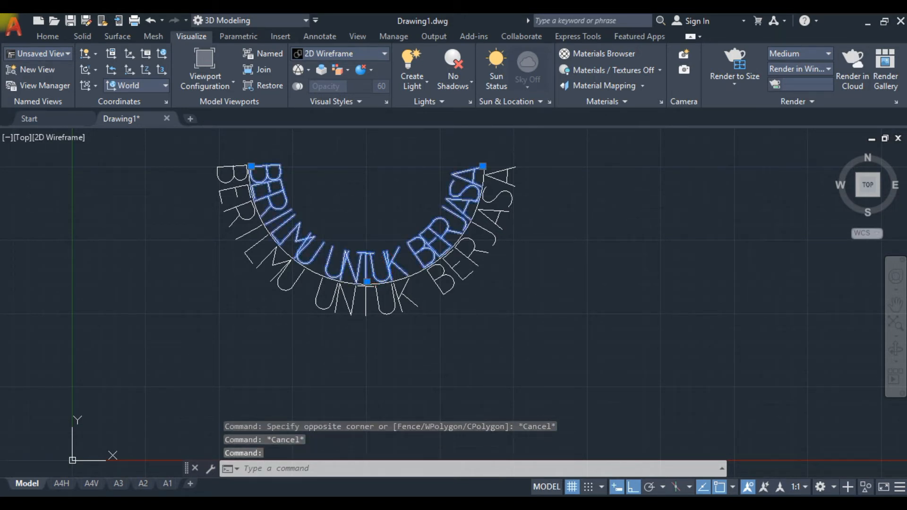
pyautogui.press('Delete')
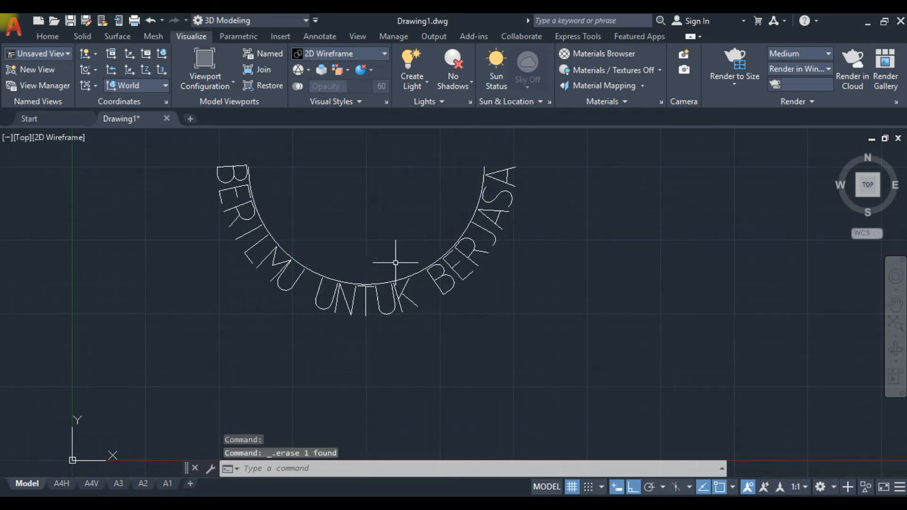
pyautogui.click(367, 314)
pyautogui.write('x')
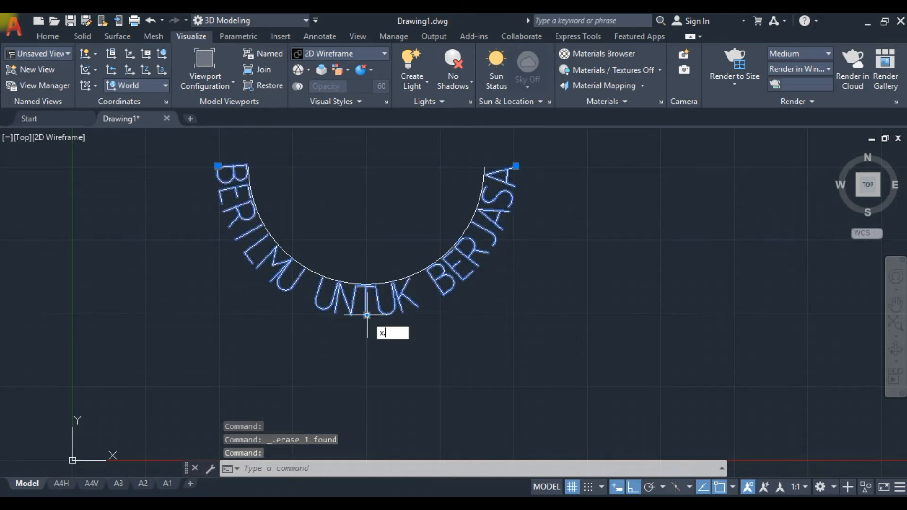
pyautogui.press('Return')
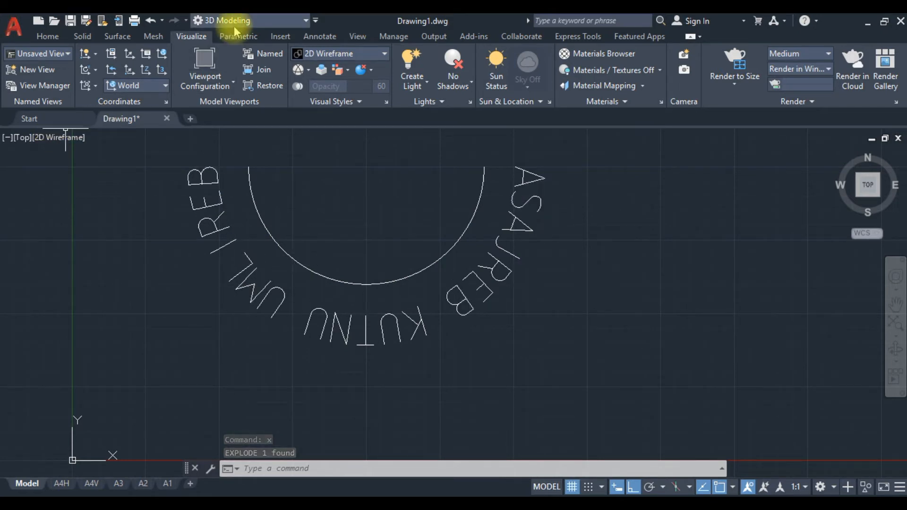
# Switch to the Drafting & Annotation workspace and create a new text style named Updown.
pyautogui.click(287, 20)
pyautogui.click(230, 35)
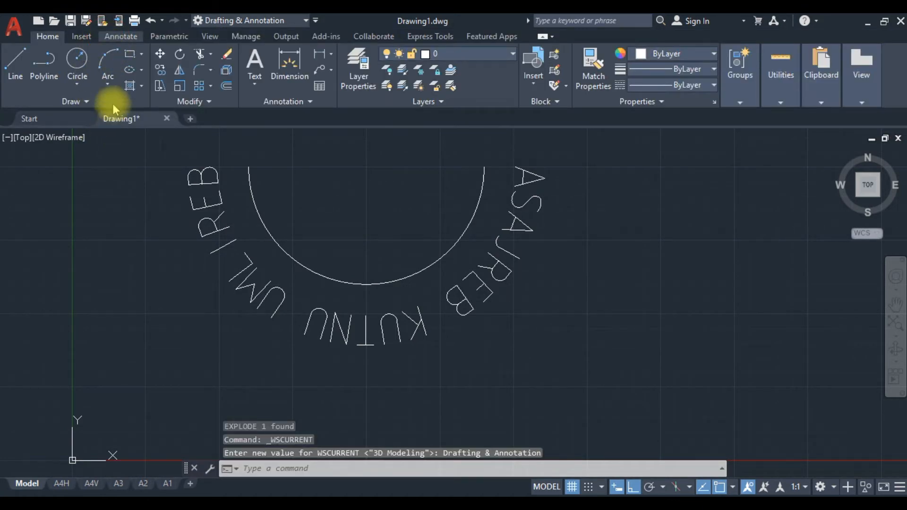
pyautogui.click(121, 36)
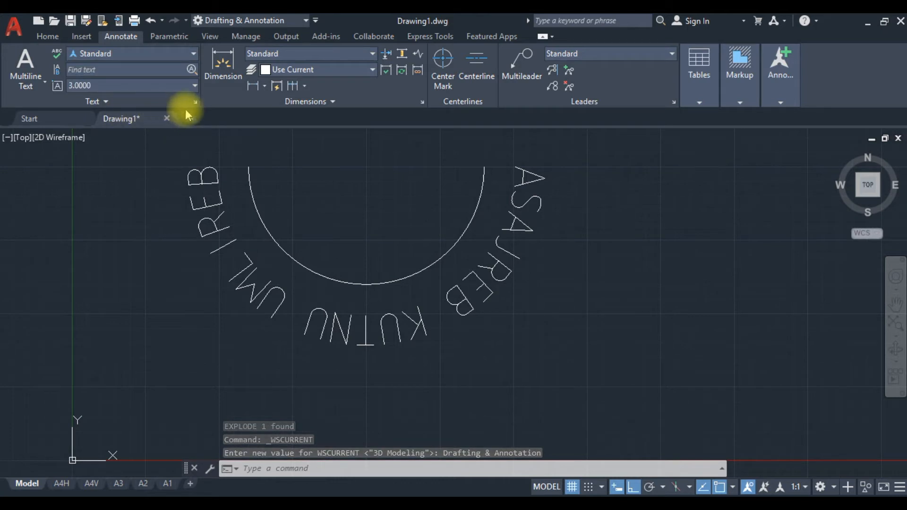
pyautogui.click(195, 102)
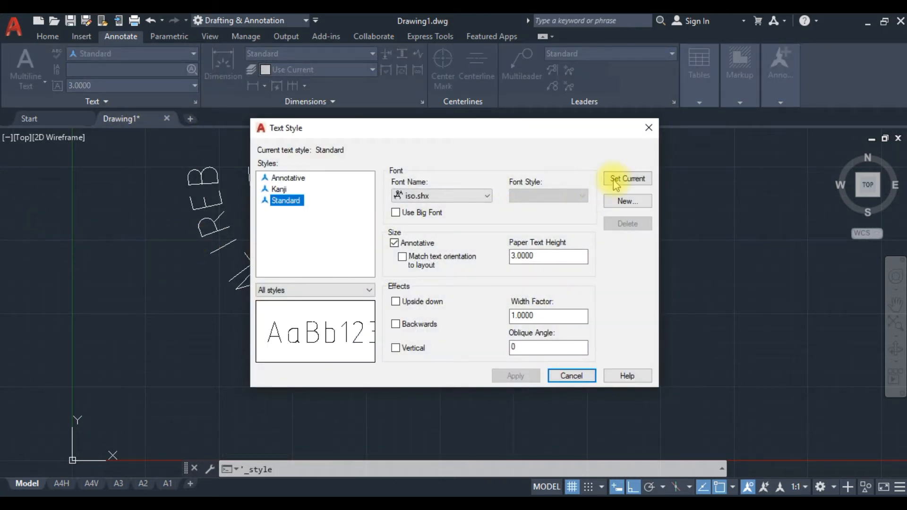
pyautogui.click(620, 201)
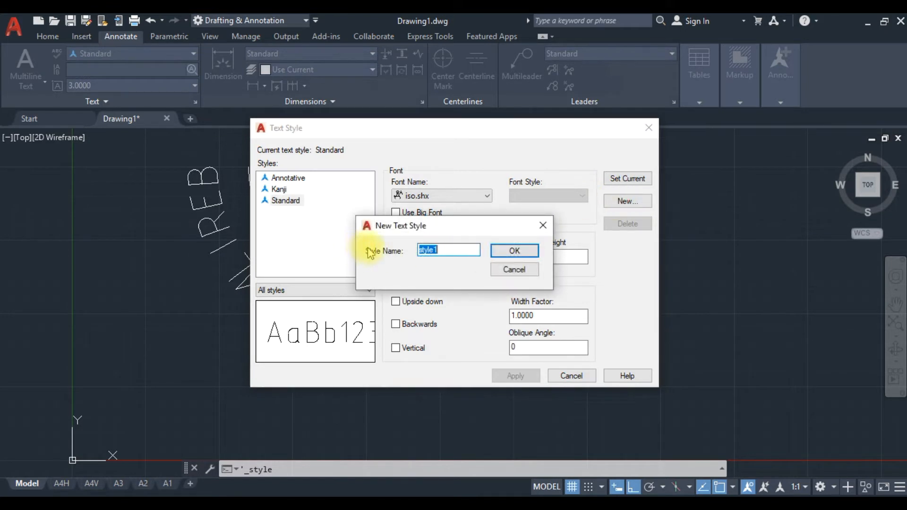
pyautogui.write('Updown')
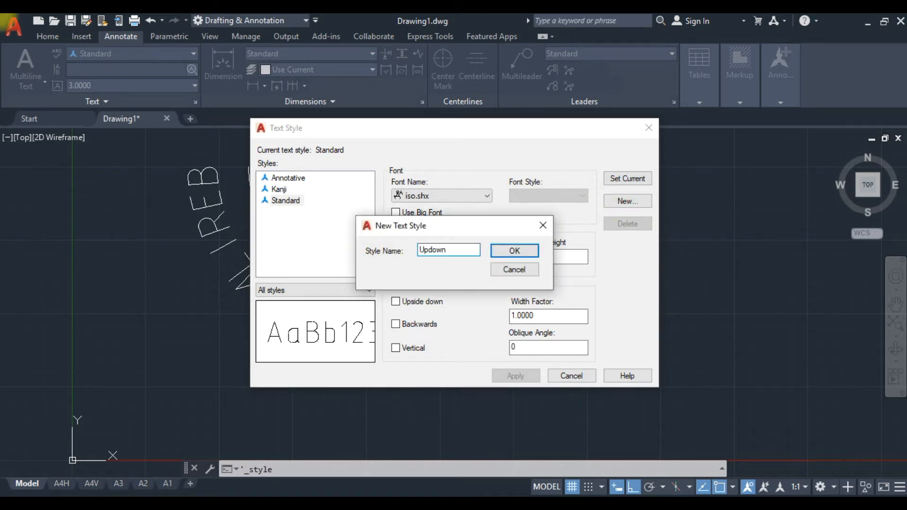
pyautogui.press('Return')
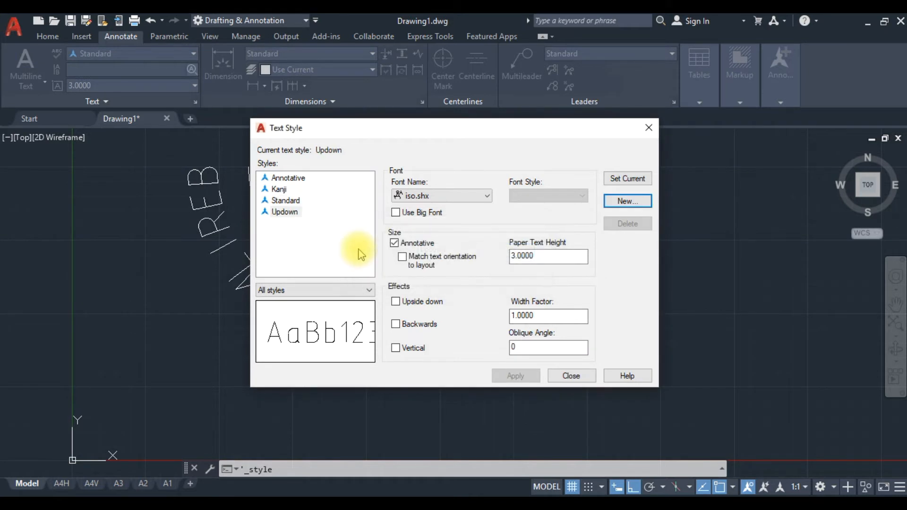
# Give the Updown style the Showcard Gothic font with the Upside down and Backwards effects, and apply it.
pyautogui.click(467, 196)
pyautogui.write('sh')
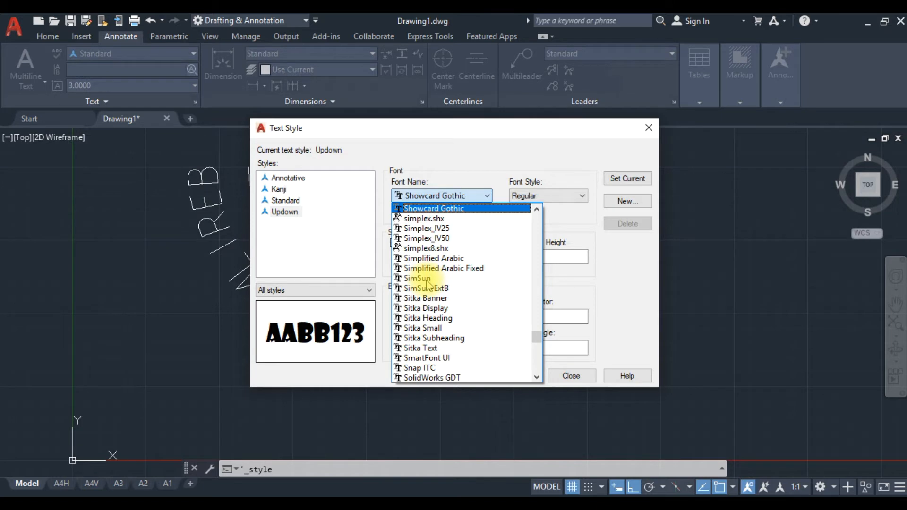
pyautogui.click(421, 209)
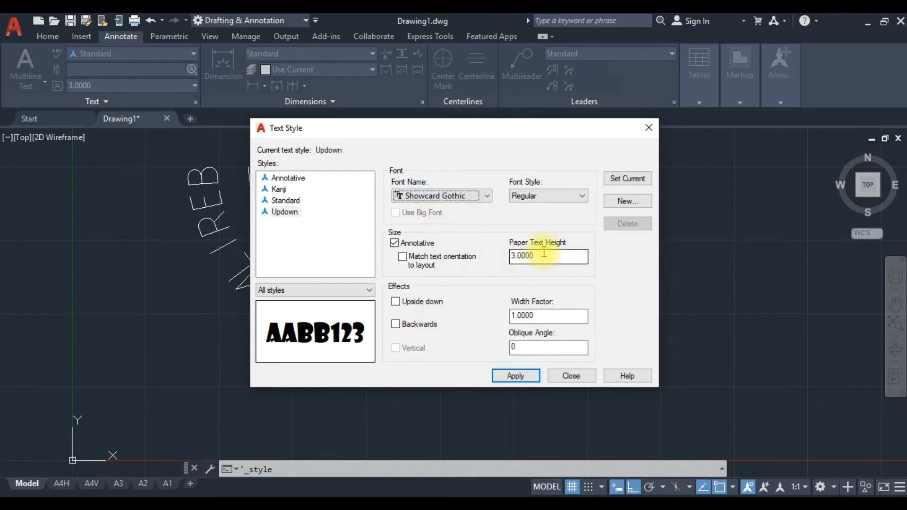
pyautogui.doubleClick(540, 258)
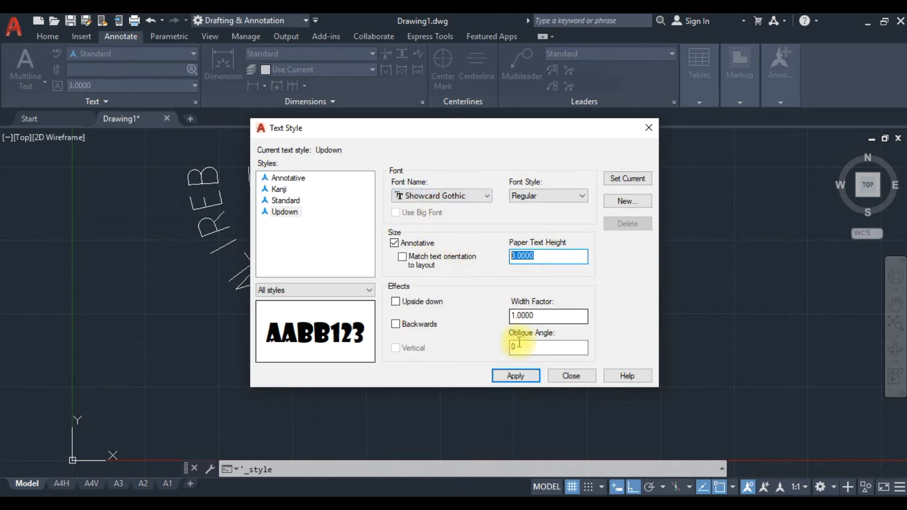
pyautogui.click(498, 367)
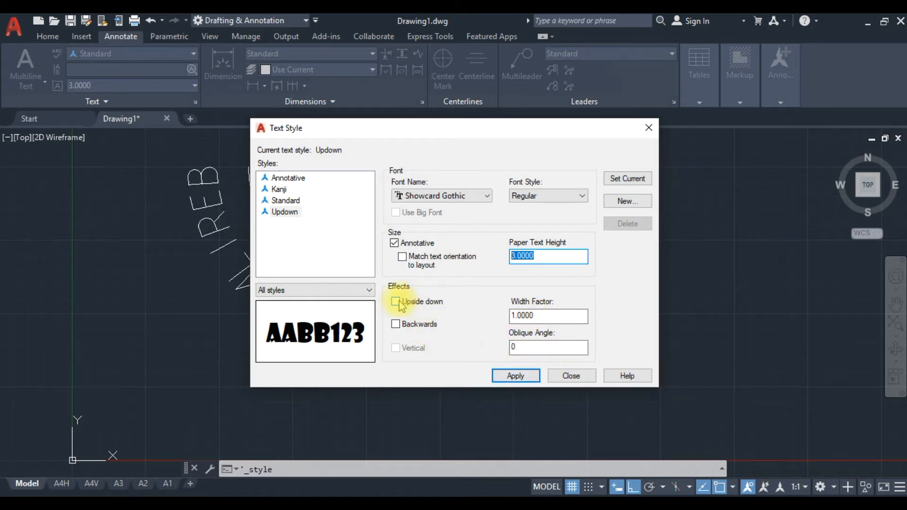
pyautogui.click(396, 301)
pyautogui.click(396, 324)
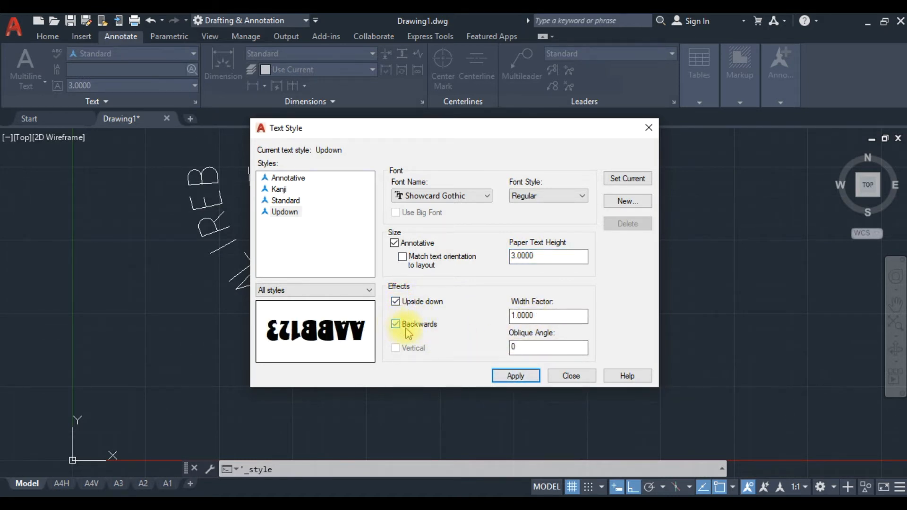
pyautogui.click(520, 377)
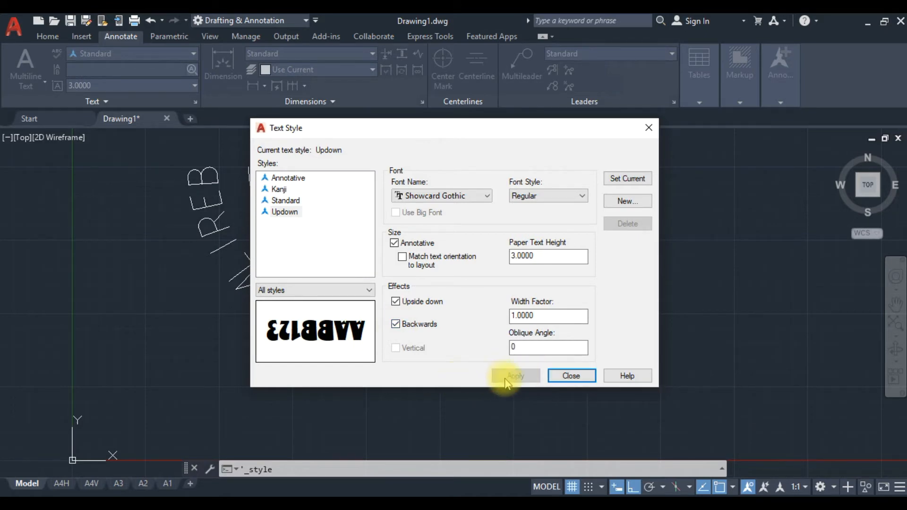
pyautogui.click(573, 375)
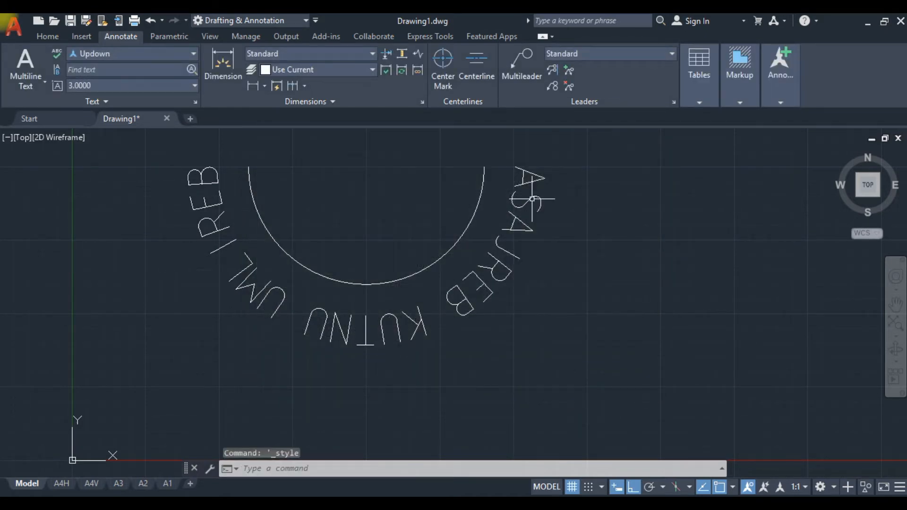
# Select all the exploded letters around the arc and assign them the Updown text style.
pyautogui.click(558, 151)
pyautogui.click(515, 272)
pyautogui.click(539, 262)
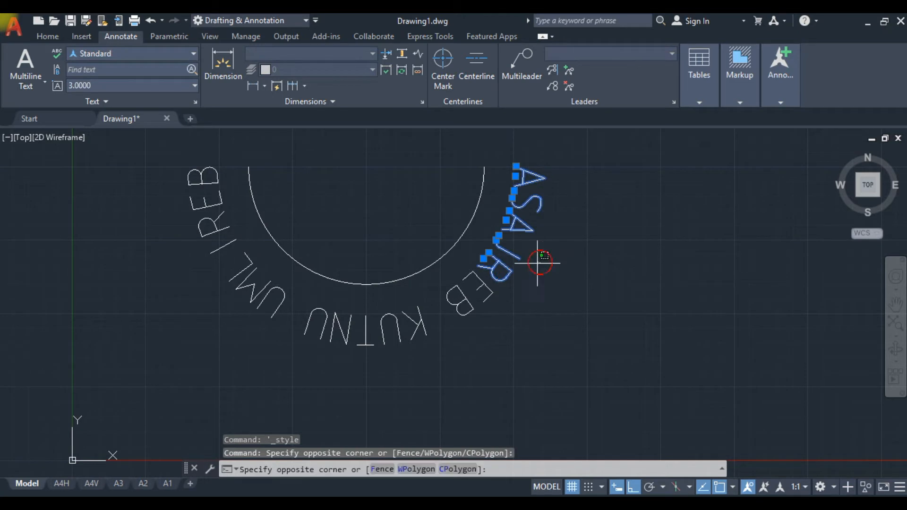
pyautogui.click(455, 311)
pyautogui.click(418, 320)
pyautogui.click(246, 324)
pyautogui.click(278, 326)
pyautogui.click(150, 251)
pyautogui.click(223, 146)
pyautogui.click(171, 242)
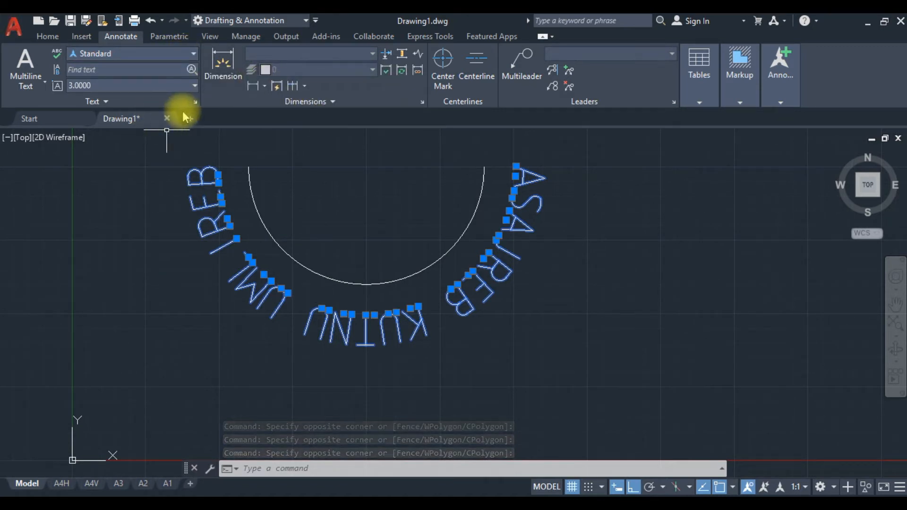
pyautogui.click(194, 53)
pyautogui.click(94, 126)
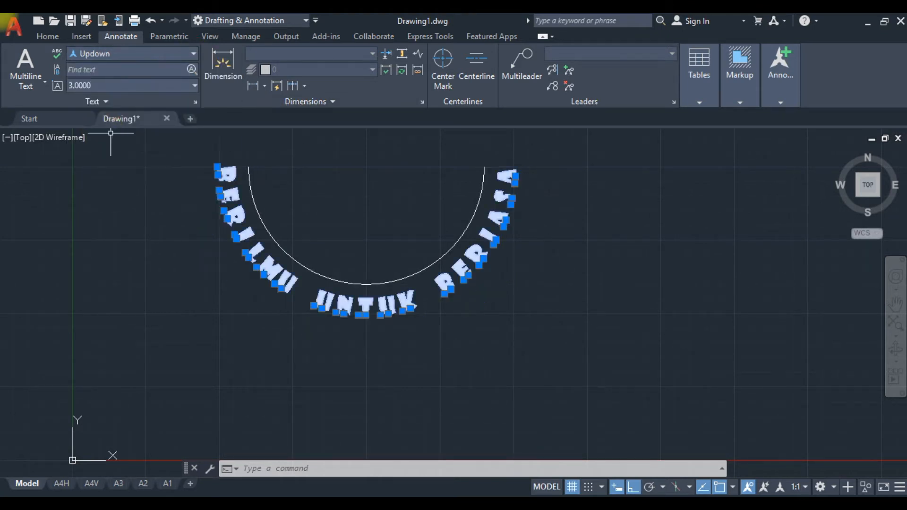
pyautogui.press('Return')
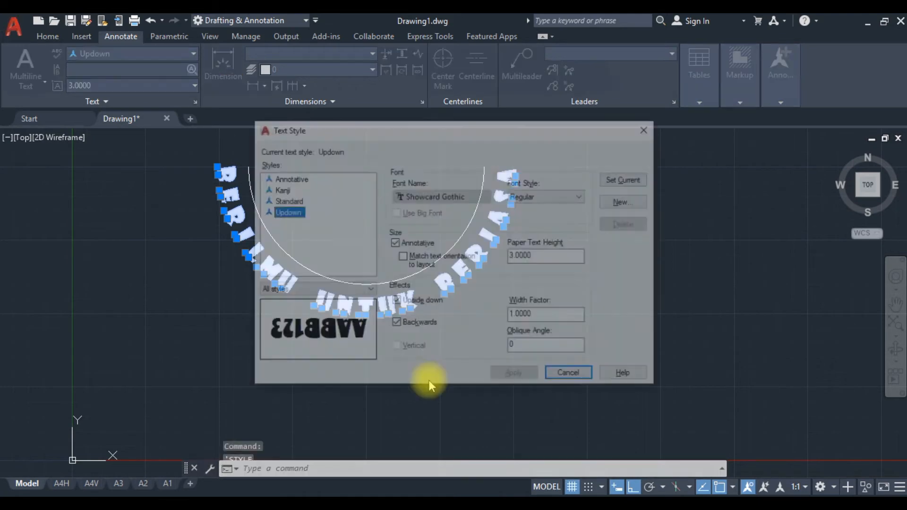
pyautogui.click(571, 376)
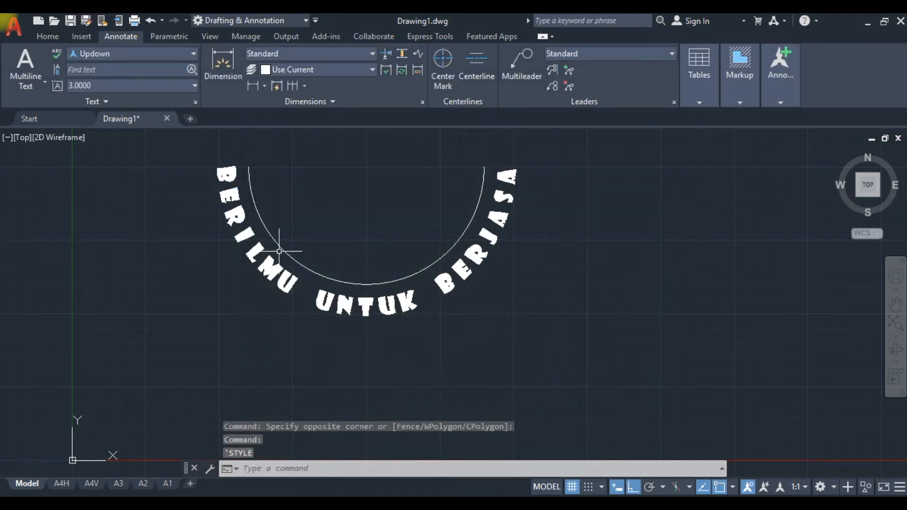
# Explode all the letters of BERILMU UNTUK BERJASA around the arc into geometry with TXTEXP.
pyautogui.scroll(2, 289, 262)
pyautogui.scroll(-2, 289, 283)
pyautogui.scroll(2, 298, 287)
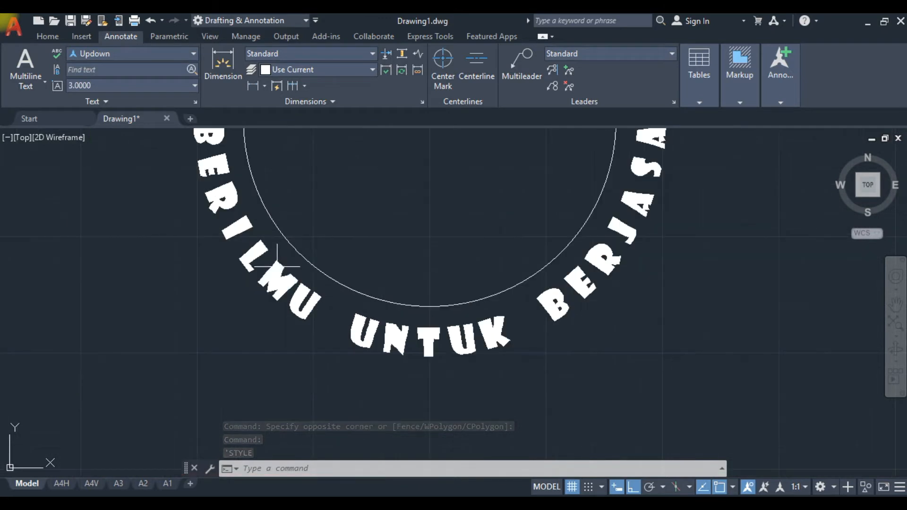
pyautogui.moveTo(277, 266); pyautogui.dragTo(281, 315, button='middle')
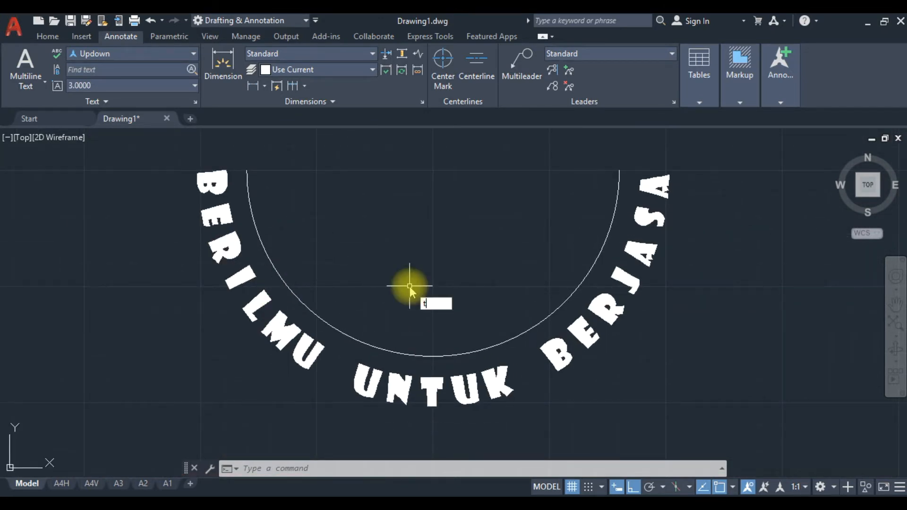
pyautogui.write('Txte')
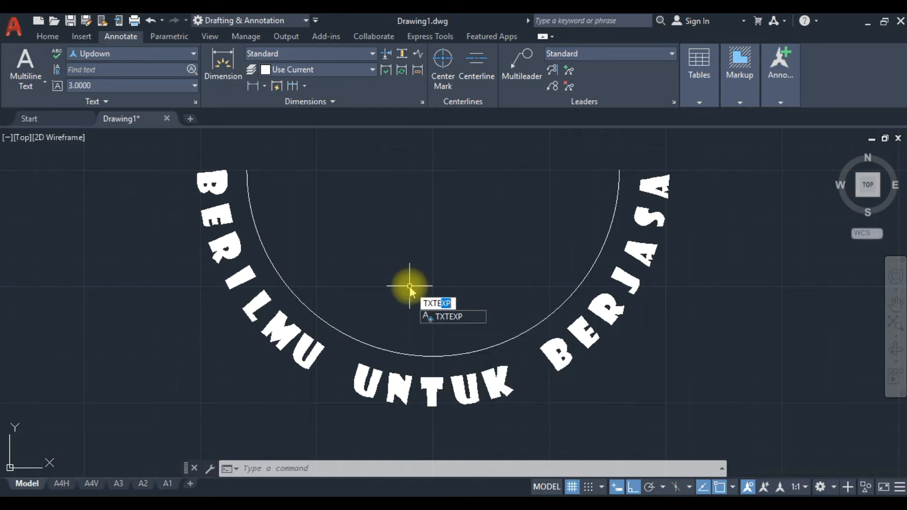
pyautogui.press('Return')
pyautogui.click(581, 393)
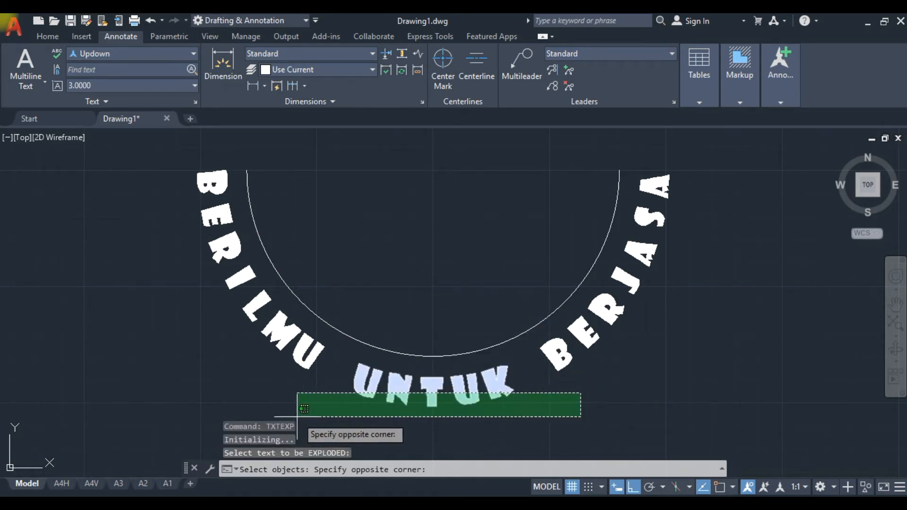
pyautogui.click(304, 408)
pyautogui.click(375, 372)
pyautogui.click(222, 311)
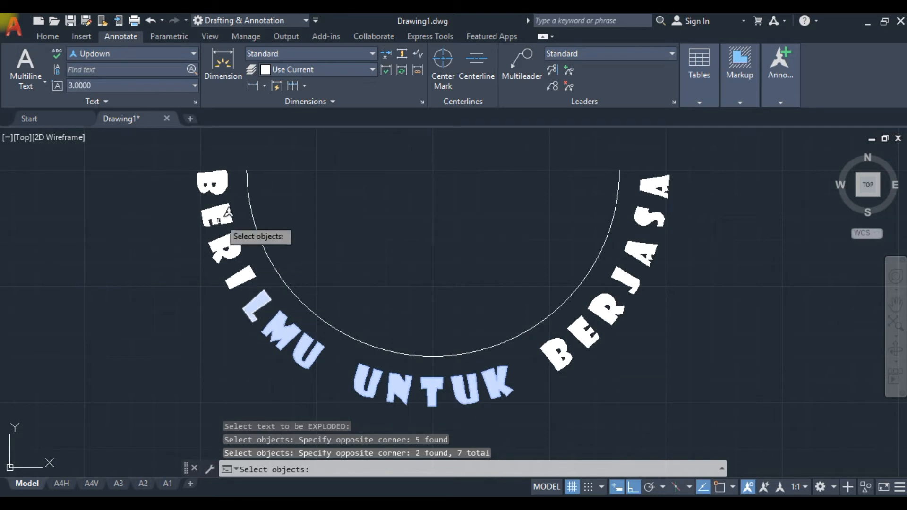
pyautogui.click(223, 152)
pyautogui.click(194, 313)
pyautogui.click(270, 272)
pyautogui.click(223, 312)
pyautogui.click(727, 212)
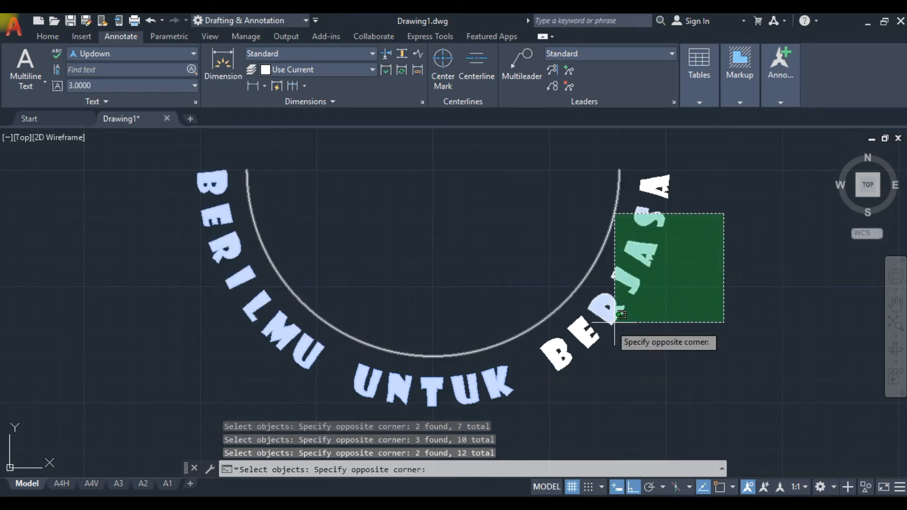
pyautogui.click(619, 336)
pyautogui.click(696, 173)
pyautogui.click(640, 230)
pyautogui.click(647, 294)
pyautogui.click(568, 377)
pyautogui.click(608, 356)
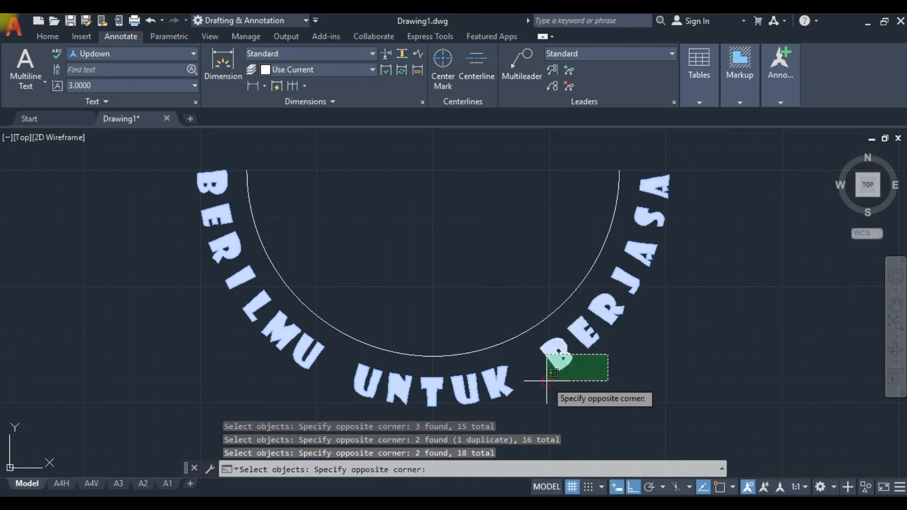
pyautogui.click(543, 381)
pyautogui.press('Return')
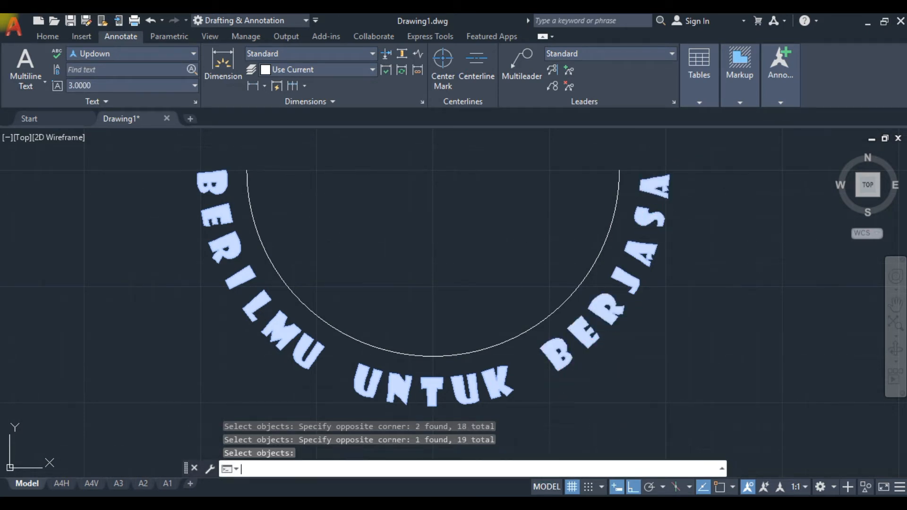
# Mirror the exploded first letter B of BERILMU across its flat lower edge and erase the source objects.
pyautogui.scroll(3, 206, 195)
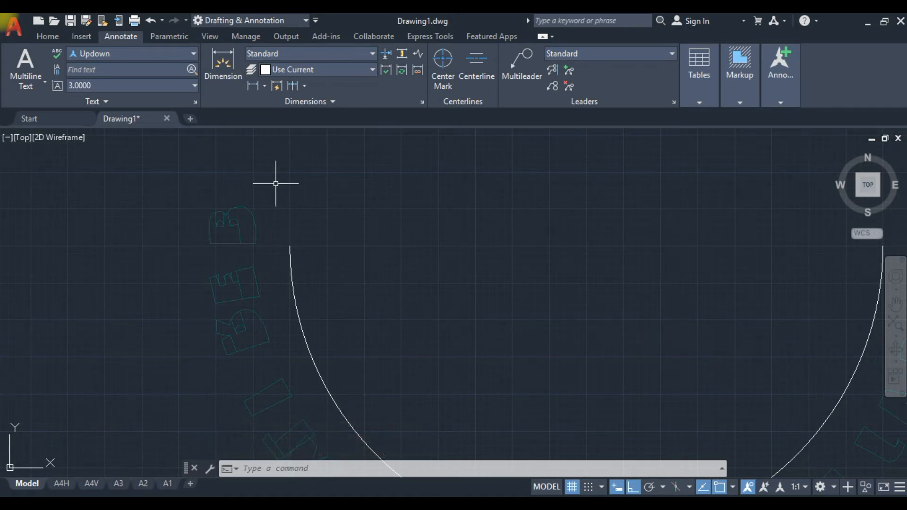
pyautogui.click(275, 183)
pyautogui.click(186, 253)
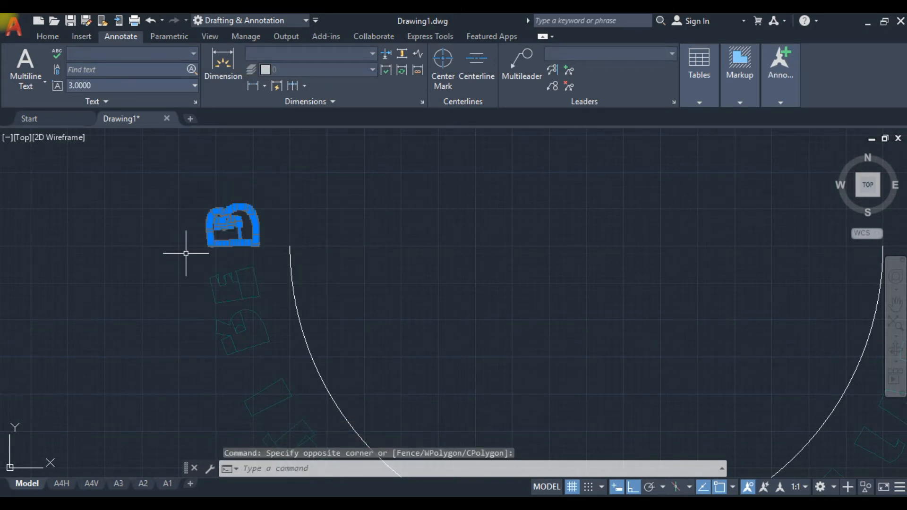
pyautogui.press('Return')
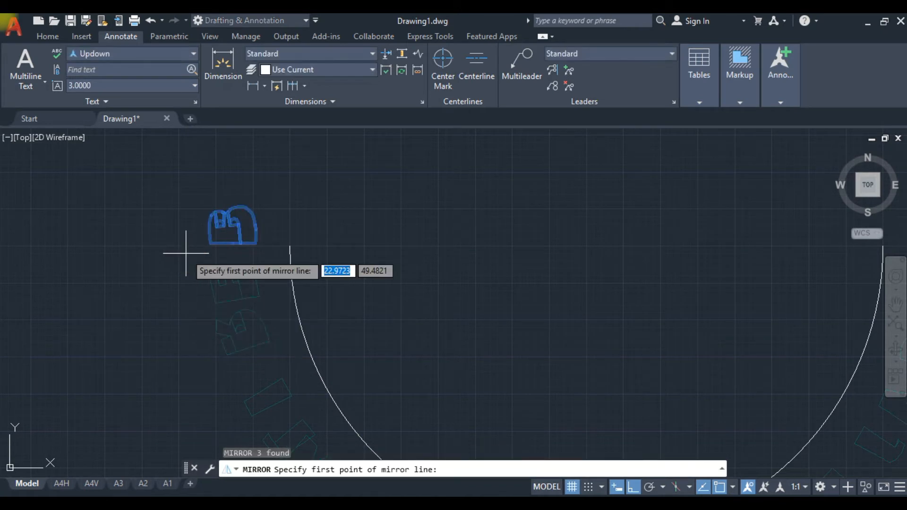
pyautogui.click(211, 248)
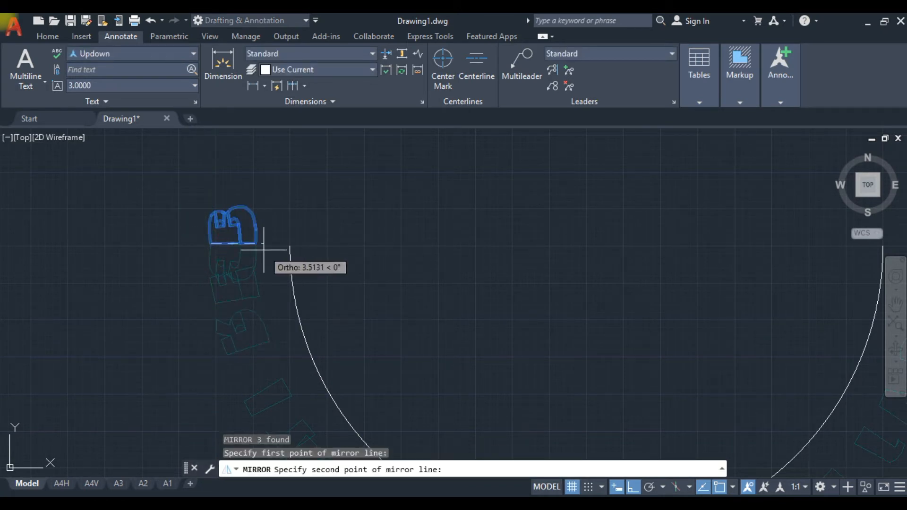
pyautogui.click(256, 241)
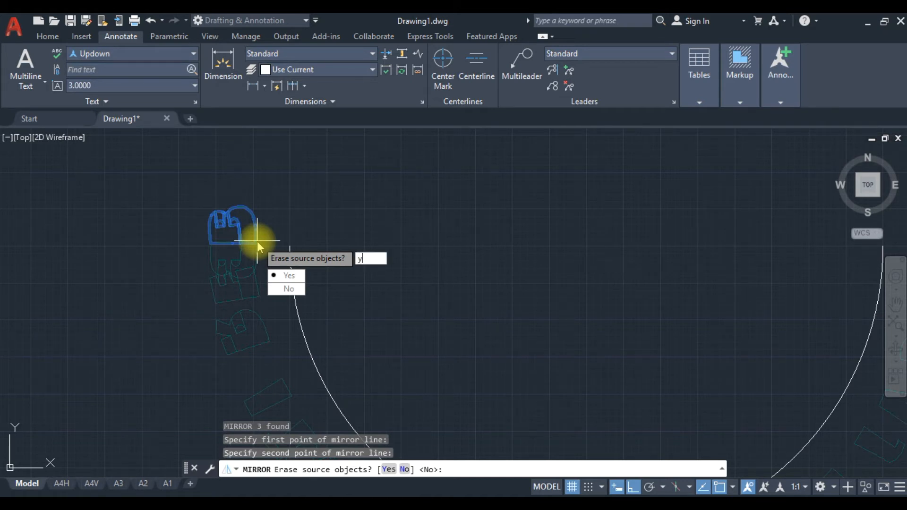
pyautogui.press('Return')
pyautogui.scroll(8, 250, 253)
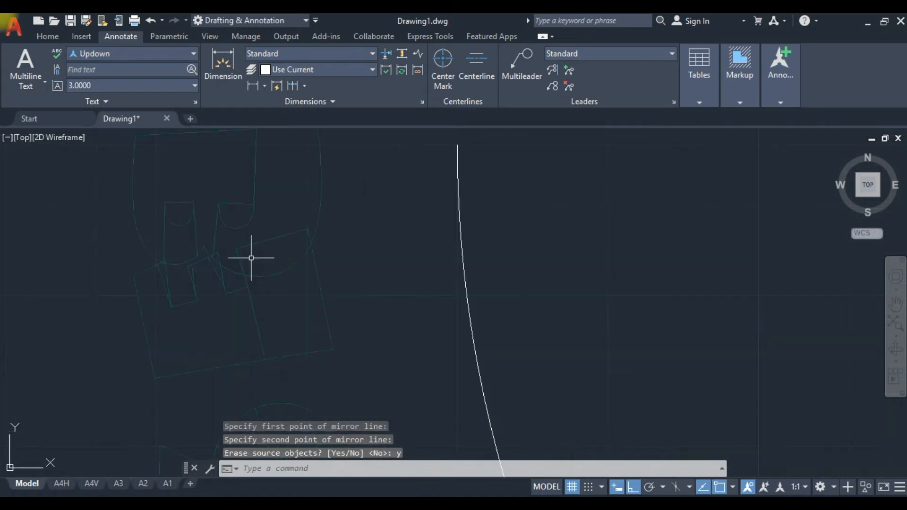
pyautogui.click(402, 309)
pyautogui.click(48, 368)
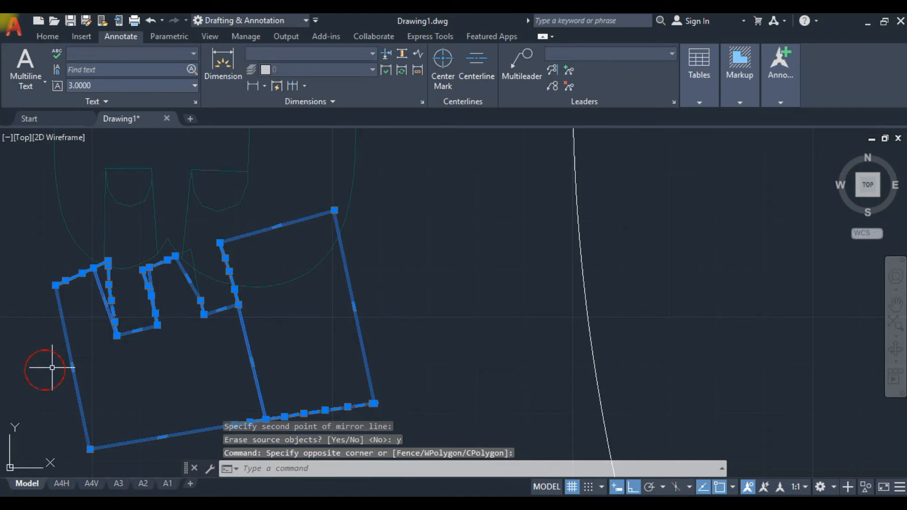
pyautogui.scroll(-4, 347, 306)
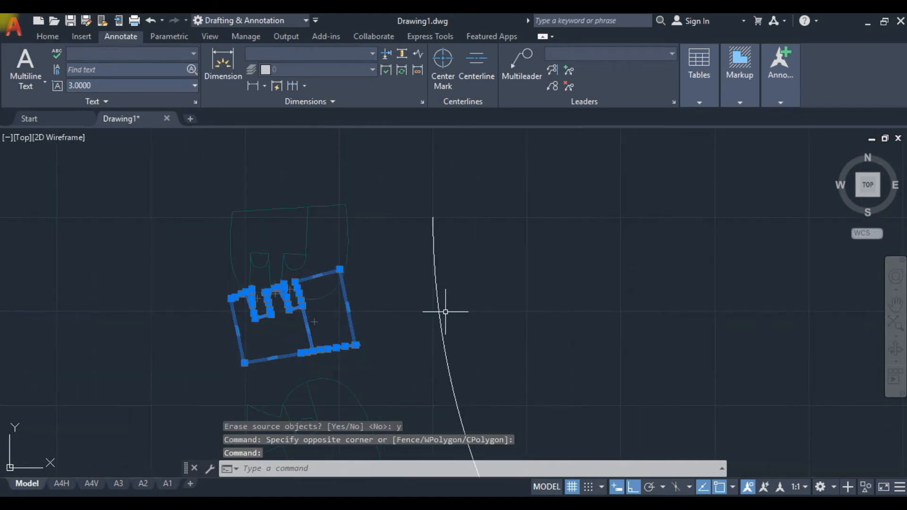
pyautogui.press('Escape')
# Mirror the final letter A of BERJASA across a line just above it, erasing the source objects.
pyautogui.scroll(-8, 477, 382)
pyautogui.moveTo(581, 415); pyautogui.dragTo(338, 310, button='middle')
pyautogui.scroll(4, 417, 222)
pyautogui.click(496, 248)
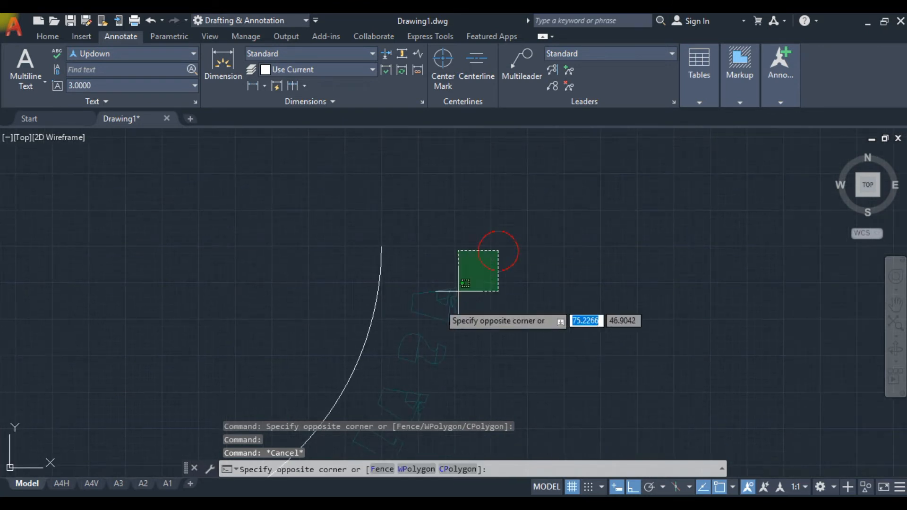
pyautogui.click(411, 328)
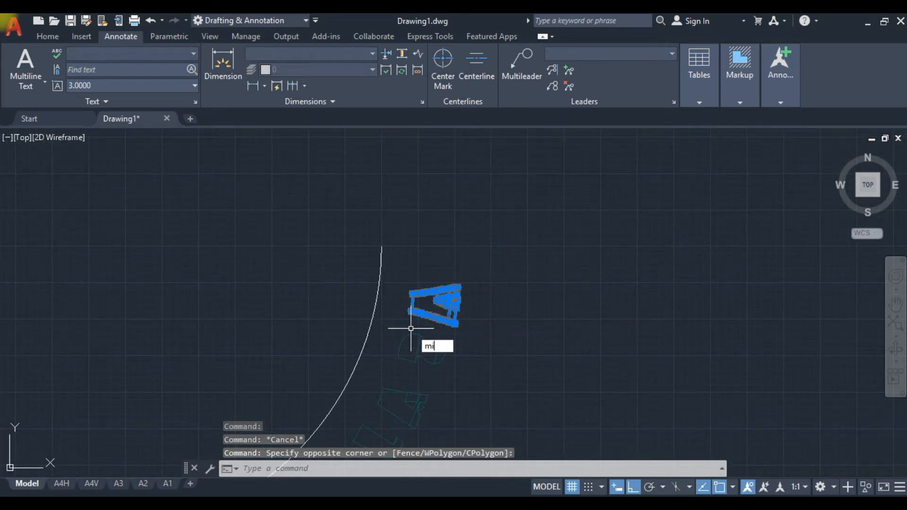
pyautogui.press('Return')
pyautogui.scroll(4, 406, 328)
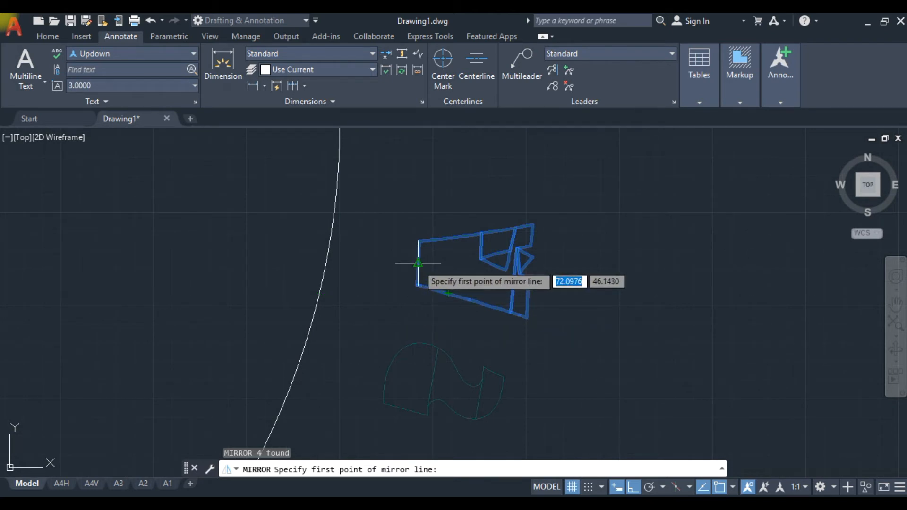
pyautogui.click(422, 211)
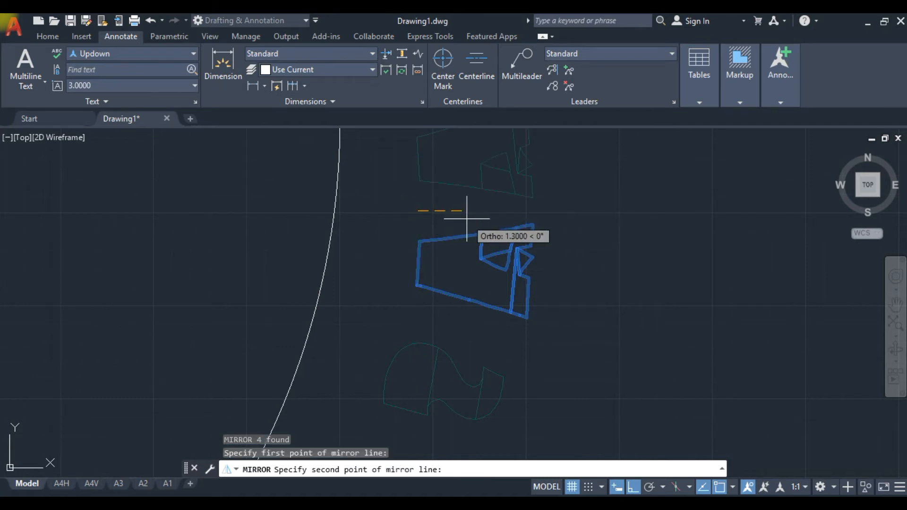
pyautogui.click(536, 233)
pyautogui.write('y')
pyautogui.press('Return')
# Mirror the letter S of BERJASA across the short slanted edge at its outer end, erasing the source objects.
pyautogui.scroll(-4, 586, 345)
pyautogui.click(599, 343)
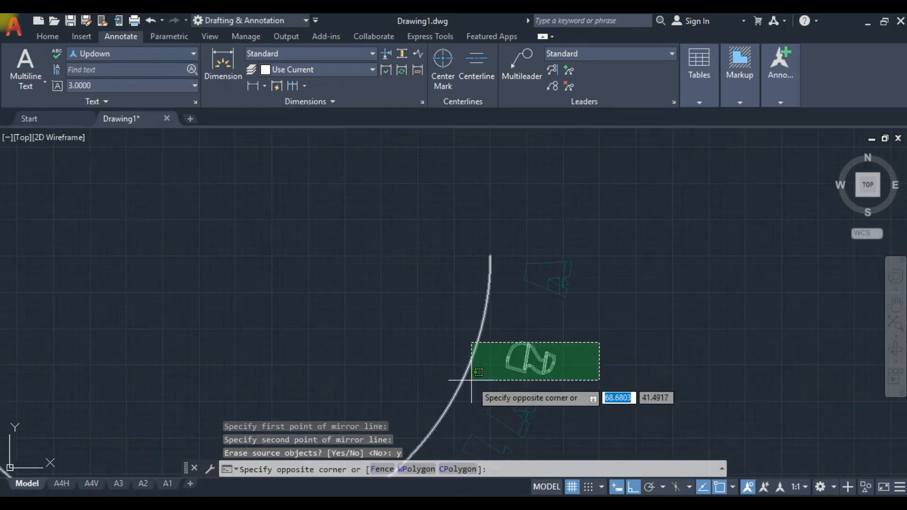
pyautogui.click(503, 384)
pyautogui.write('mi')
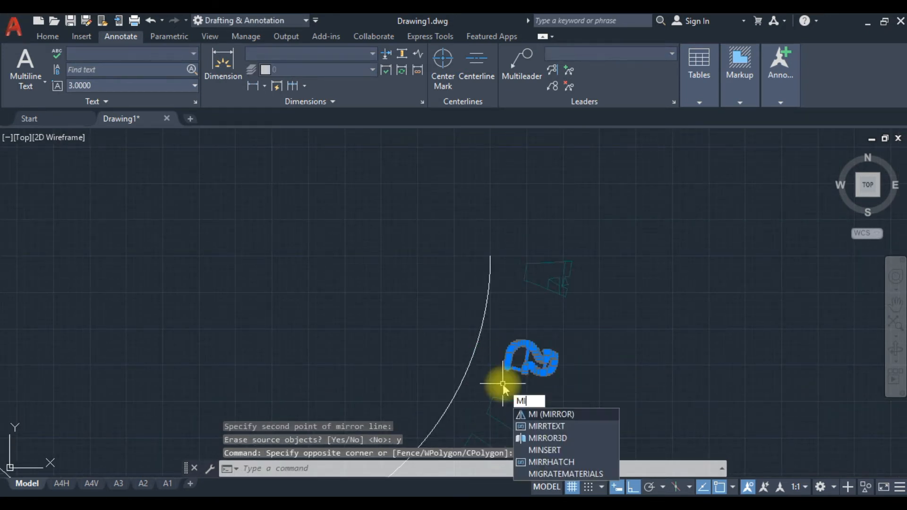
pyautogui.press('Return')
pyautogui.scroll(3, 543, 355)
pyautogui.scroll(4, 605, 349)
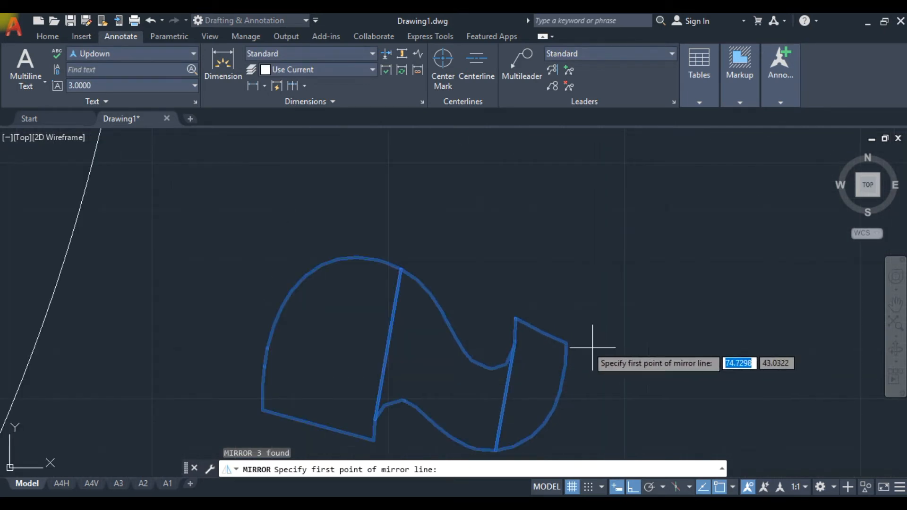
pyautogui.click(567, 343)
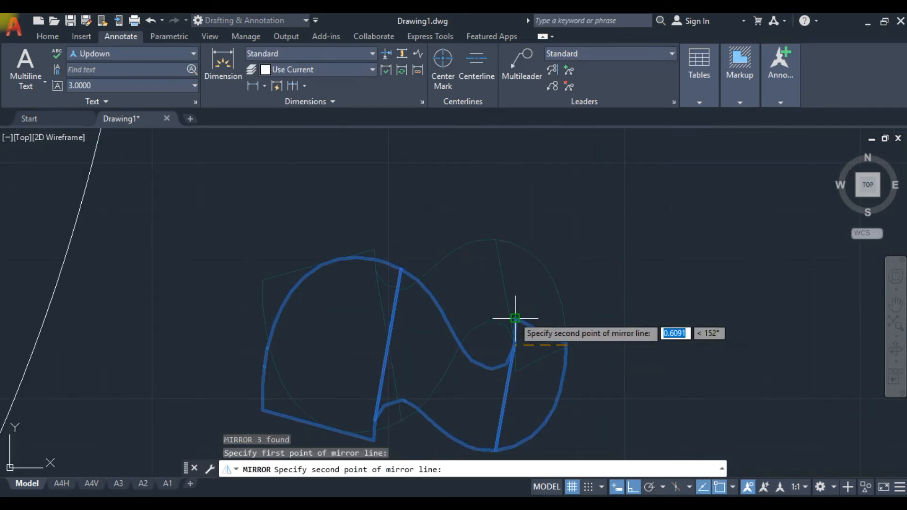
pyautogui.click(515, 318)
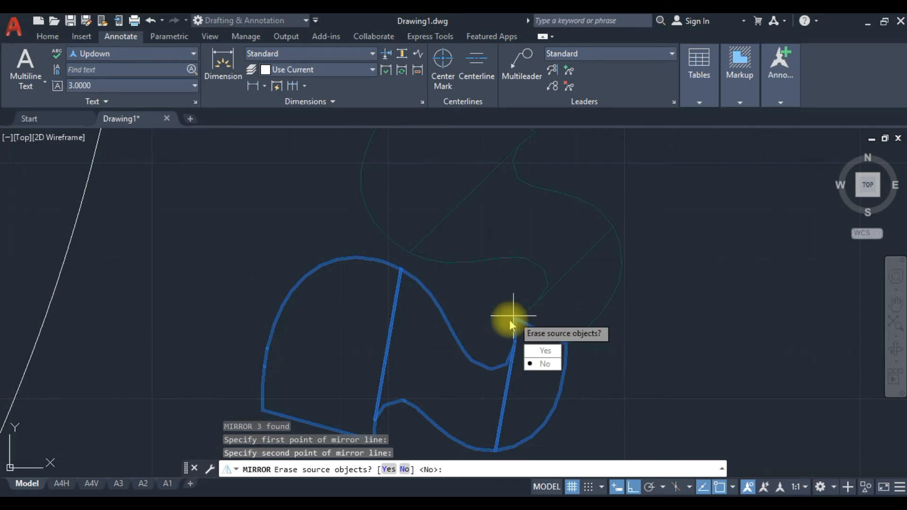
pyautogui.write('y')
pyautogui.press('Return')
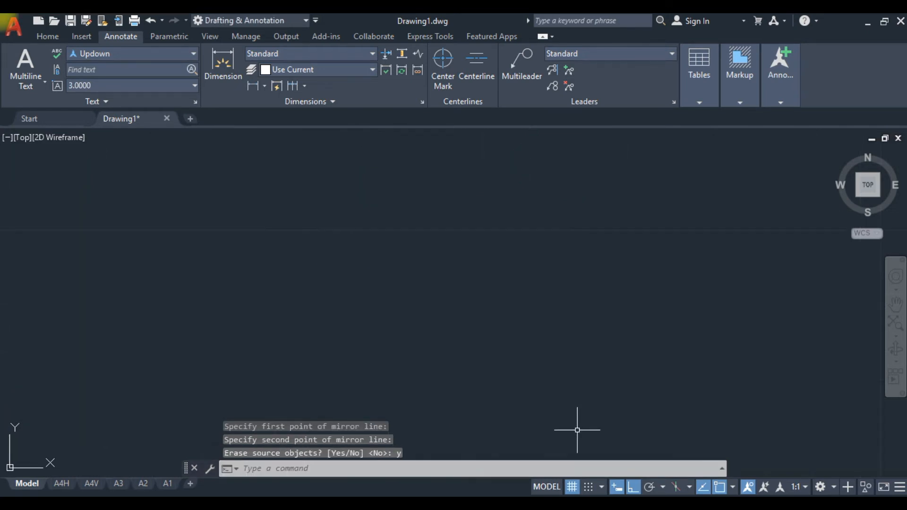
# Try to undo the mirroring of the letter S.
pyautogui.scroll(-1, 528, 331)
pyautogui.moveTo(528, 331); pyautogui.dragTo(492, 289, button='middle')
pyautogui.scroll(1, 493, 289)
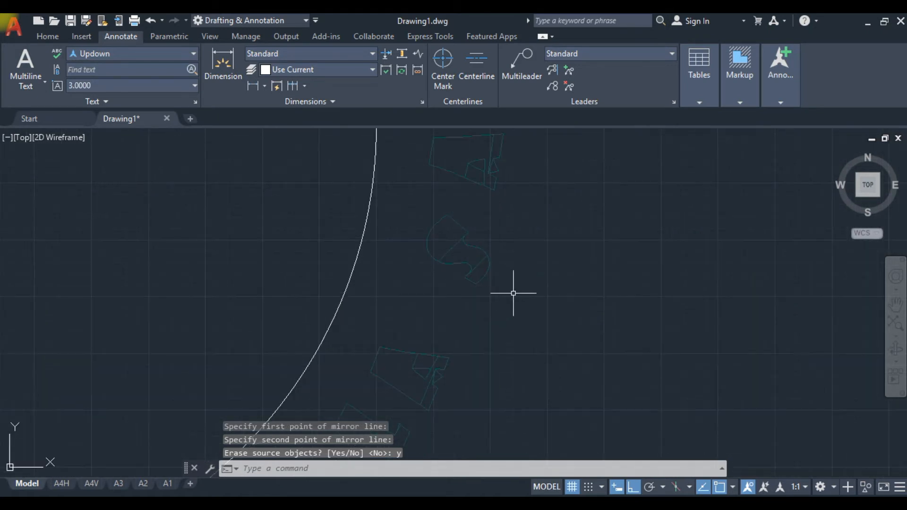
pyautogui.hotkey('ctrl', 'x')
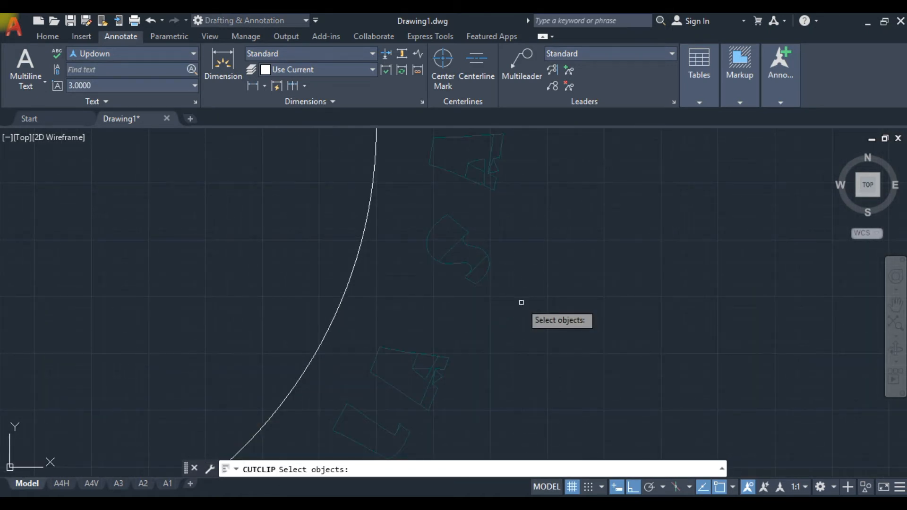
pyautogui.press('Escape')
pyautogui.hotkey('ctrl', 'z')
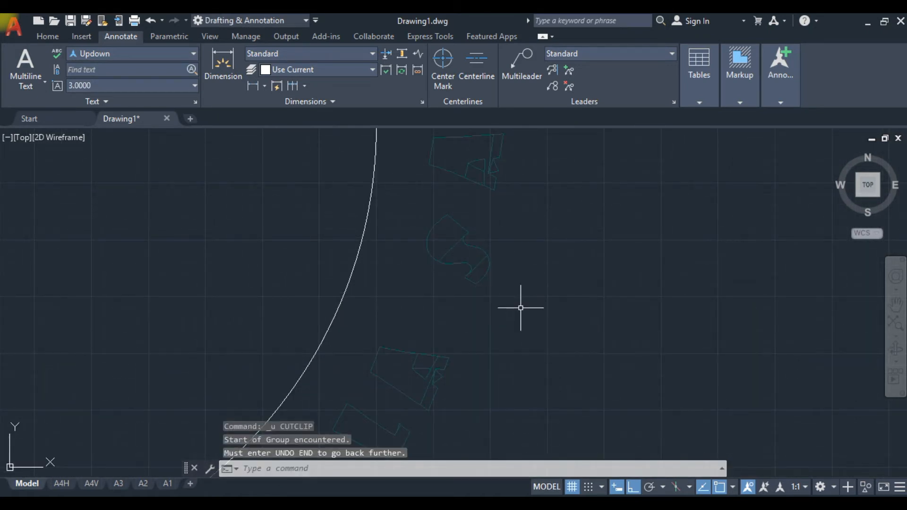
pyautogui.hotkey('ctrl', 'z')
pyautogui.press('Escape')
pyautogui.click(502, 316)
pyautogui.scroll(2, 494, 336)
pyautogui.press('Escape')
pyautogui.scroll(-1, 493, 327)
# Mirror the letter A between J and S in BERJASA across a line along its upper side, erasing the source objects.
pyautogui.click(492, 339)
pyautogui.click(366, 399)
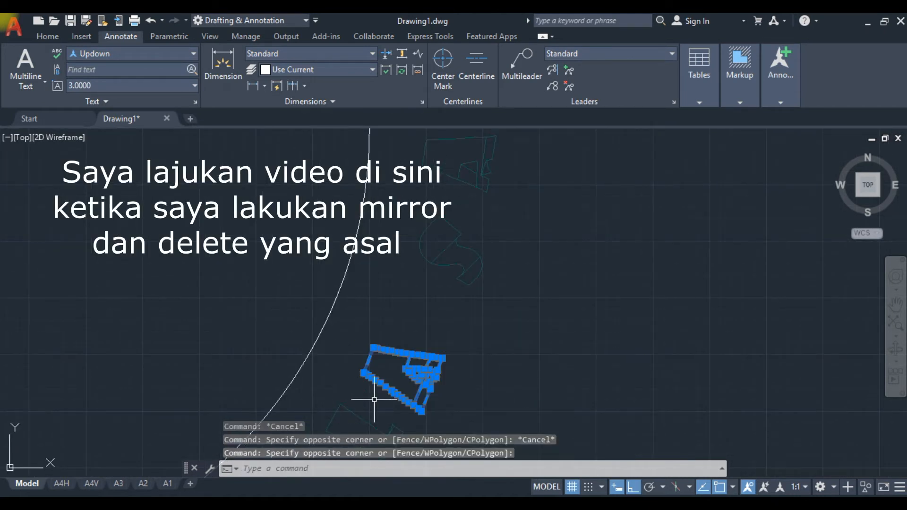
pyautogui.write('mi')
pyautogui.press('Return')
pyautogui.click(381, 330)
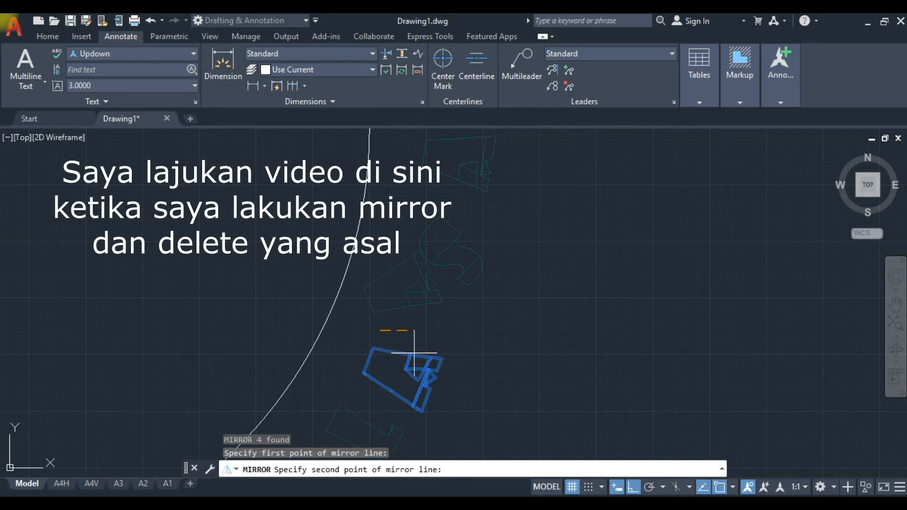
pyautogui.click(442, 357)
pyautogui.write('y')
pyautogui.press('Return')
# Mirror the letter J of BERJASA and erase the source objects.
pyautogui.moveTo(438, 361); pyautogui.dragTo(431, 316, button='middle')
pyautogui.click(427, 296)
pyautogui.click(313, 371)
pyautogui.press('Return')
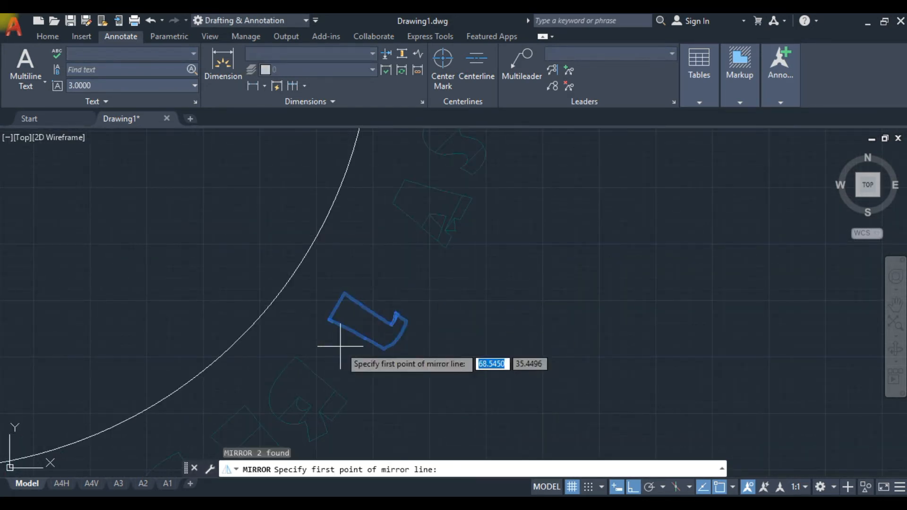
pyautogui.click(383, 319)
pyautogui.click(405, 355)
pyautogui.write('y')
pyautogui.press('Return')
# Mirror the letter R of BERJASA across a line along its upper side, erasing the source objects.
pyautogui.scroll(-3, 473, 296)
pyautogui.scroll(3, 474, 296)
pyautogui.click(446, 300)
pyautogui.click(409, 342)
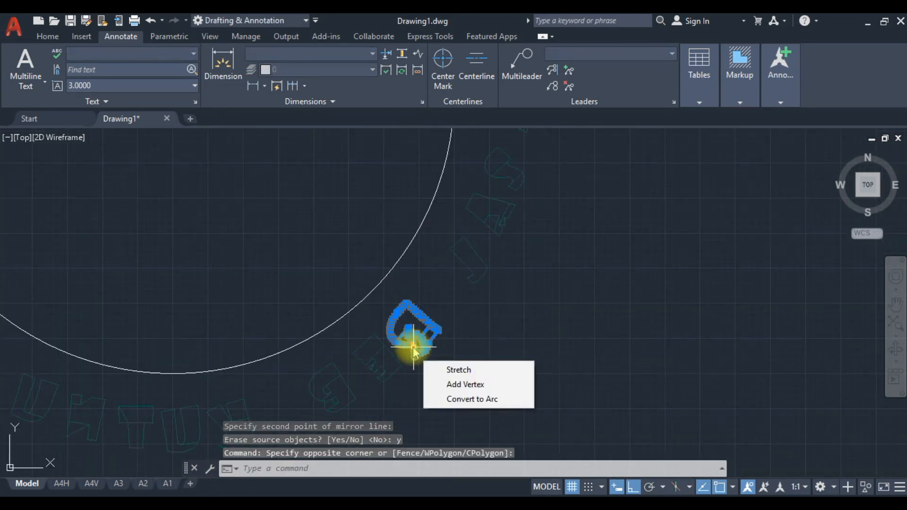
pyautogui.write('mi')
pyautogui.press('Return')
pyautogui.click(405, 289)
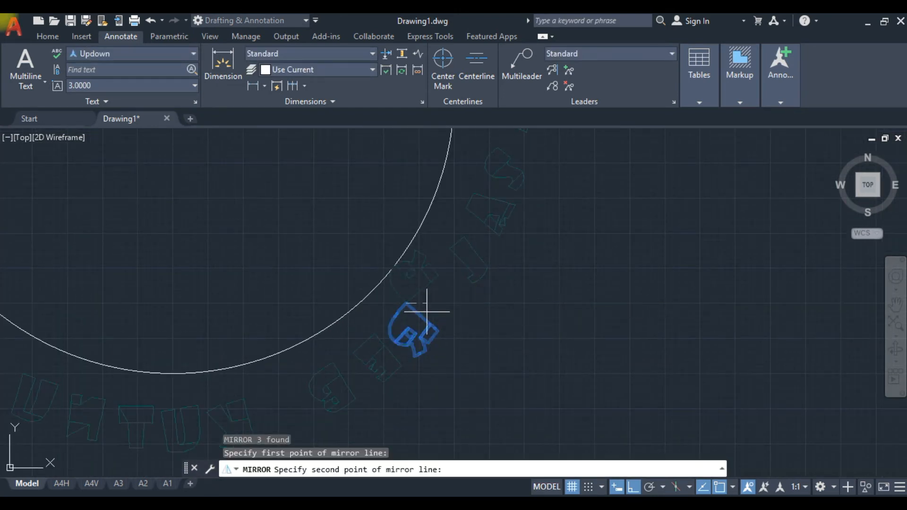
pyautogui.click(440, 329)
pyautogui.write('y')
pyautogui.press('Return')
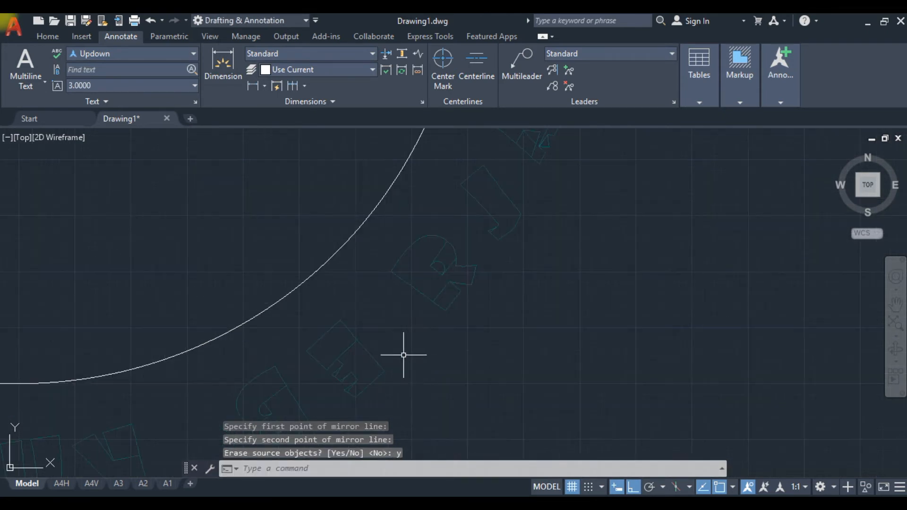
# Mirror the letter E of BERJASA across a line along its upper-right side, erasing the source objects.
pyautogui.click(397, 324)
pyautogui.click(348, 374)
pyautogui.write('mi')
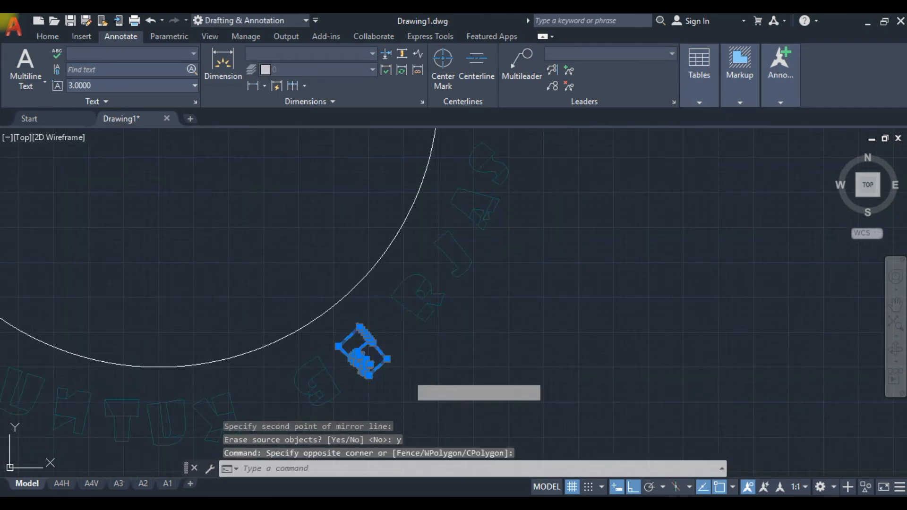
pyautogui.press('Return')
pyautogui.click(363, 349)
pyautogui.click(390, 359)
pyautogui.write('y')
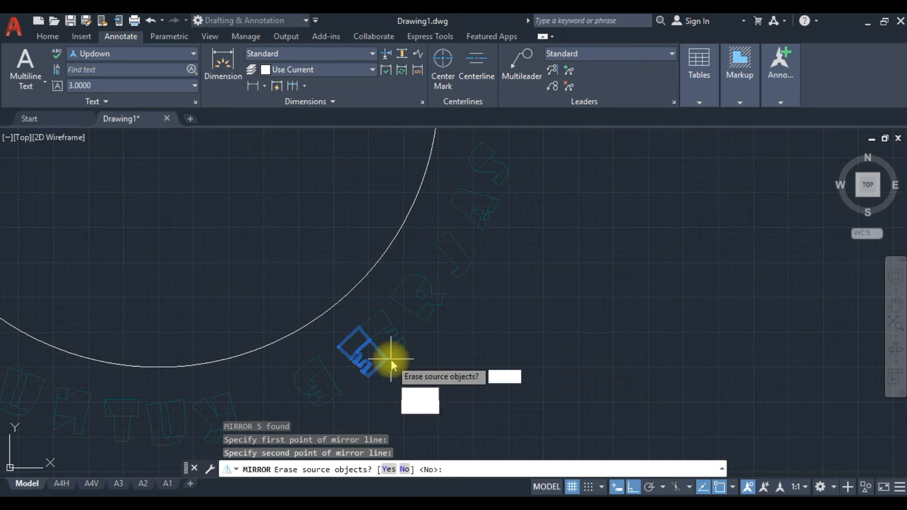
pyautogui.press('Return')
# Mirror the letter B of BERJASA across a line along its right side, erasing the source objects.
pyautogui.scroll(2, 390, 361)
pyautogui.scroll(-2, 424, 419)
pyautogui.moveTo(423, 419); pyautogui.dragTo(381, 350, button='middle')
pyautogui.scroll(2, 336, 304)
pyautogui.click(337, 318)
pyautogui.click(281, 396)
pyautogui.write('mi')
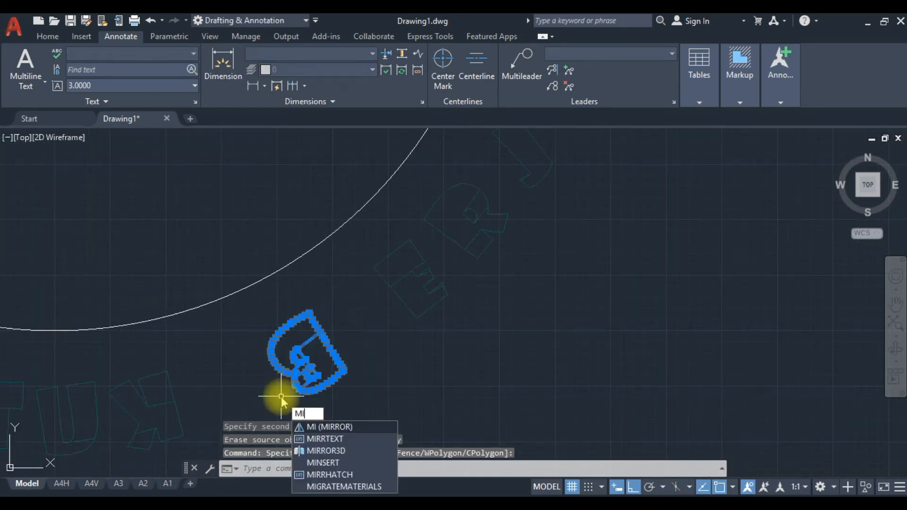
pyautogui.press('Return')
pyautogui.click(347, 333)
pyautogui.click(347, 372)
pyautogui.write('y')
pyautogui.press('Return')
# Mirror the letter K of UNTUK across its right side and erase the source objects.
pyautogui.moveTo(198, 358); pyautogui.dragTo(236, 320, button='middle')
pyautogui.click(243, 310)
pyautogui.click(168, 391)
pyautogui.write('mi')
pyautogui.press('Return')
pyautogui.click(204, 326)
pyautogui.click(224, 399)
pyautogui.write('y')
pyautogui.press('Return')
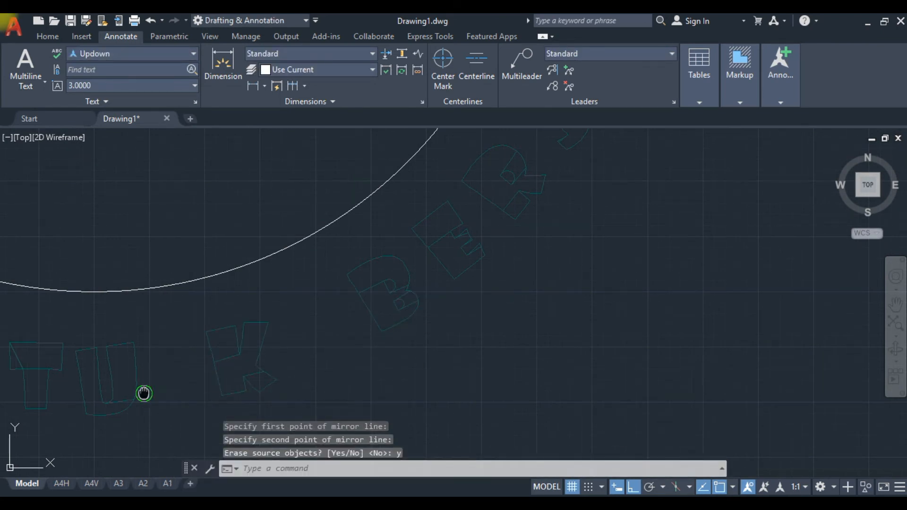
# Mirror the U between T and K in UNTUK across its right side with Ortho off, and delete the original U.
pyautogui.moveTo(141, 390); pyautogui.dragTo(198, 332, button='middle')
pyautogui.click(209, 273)
pyautogui.click(132, 375)
pyautogui.write('mi')
pyautogui.press('Return')
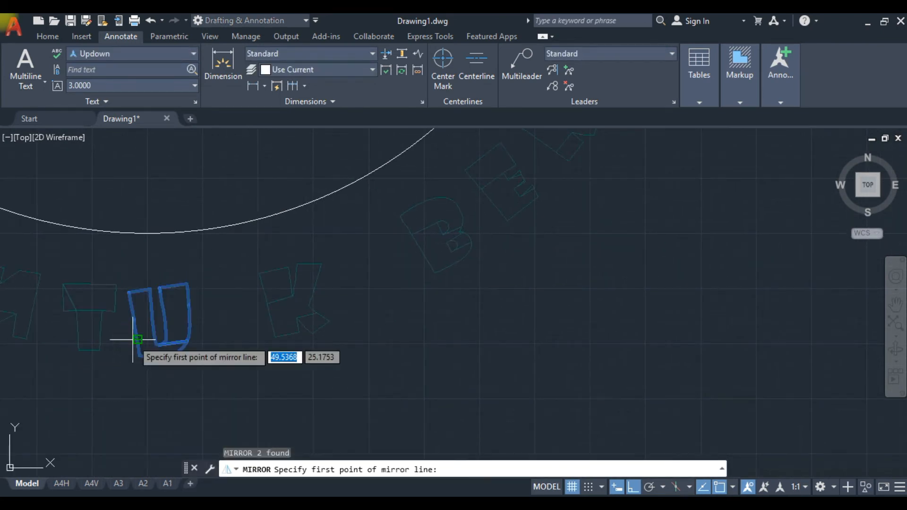
pyautogui.click(187, 284)
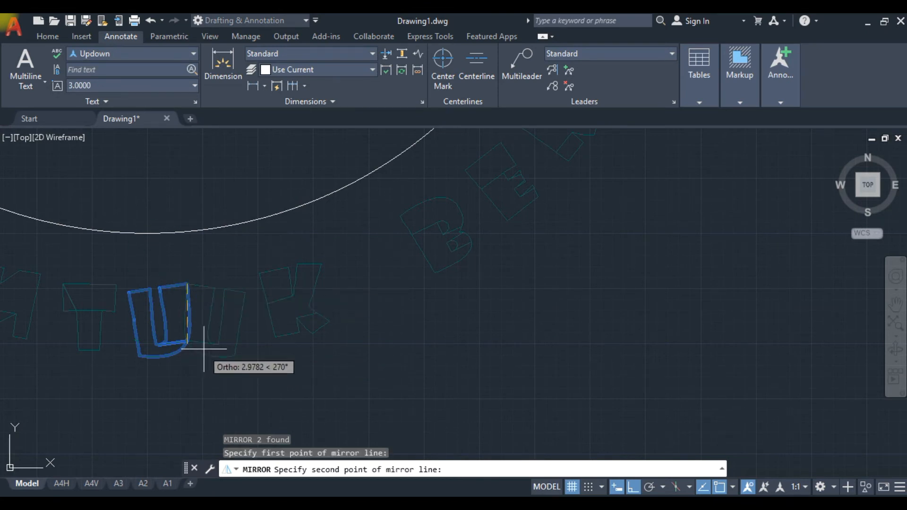
pyautogui.click(633, 486)
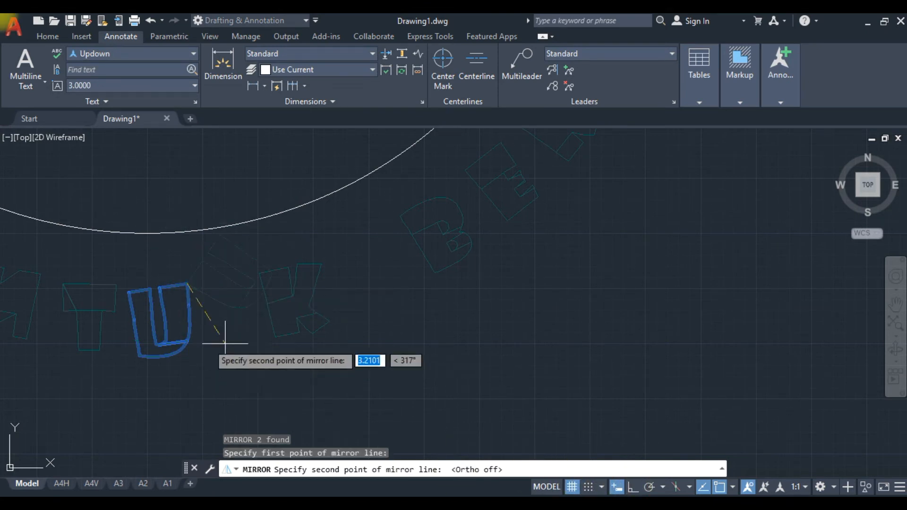
pyautogui.click(195, 358)
pyautogui.press('Return')
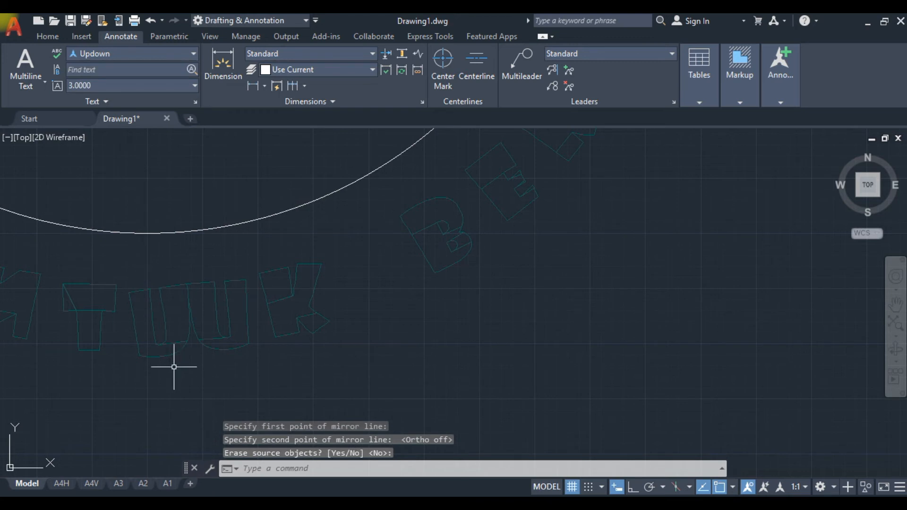
pyautogui.click(172, 360)
pyautogui.press('Delete')
# Mirror the letter T of UNTUK across its right edge, erasing the source objects.
pyautogui.moveTo(87, 306); pyautogui.dragTo(164, 309, button='middle')
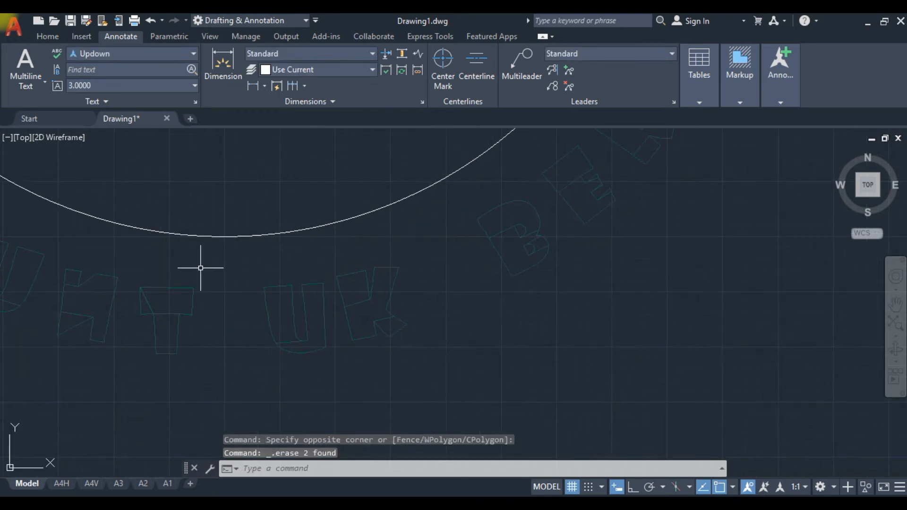
pyautogui.click(200, 269)
pyautogui.click(137, 366)
pyautogui.write('mi')
pyautogui.press('Return')
pyautogui.click(195, 287)
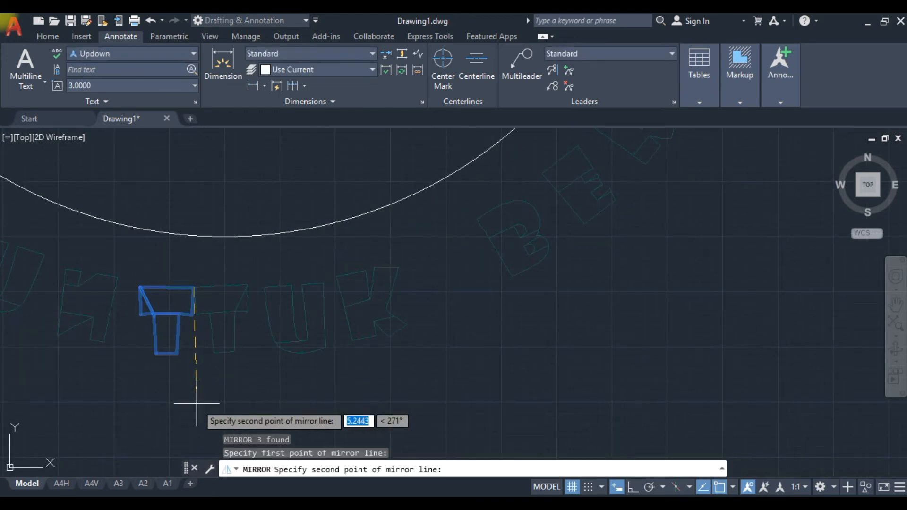
pyautogui.click(195, 313)
pyautogui.write('y')
pyautogui.press('Return')
# Mirror the letter N of UNTUK across a line along its right side, erasing the source objects.
pyautogui.scroll(-2, 79, 422)
pyautogui.moveTo(79, 422); pyautogui.dragTo(140, 414, button='middle')
pyautogui.click(194, 314)
pyautogui.click(124, 393)
pyautogui.write('mi')
pyautogui.press('Return')
pyautogui.scroll(2, 165, 358)
pyautogui.click(176, 306)
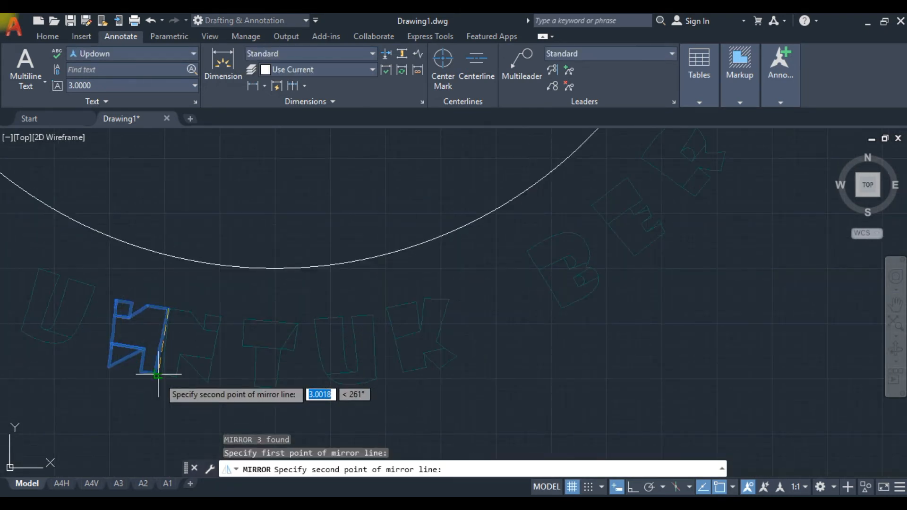
pyautogui.click(154, 378)
pyautogui.write('y')
pyautogui.press('Return')
# Mirror the first U of UNTUK across a line along its right side, erasing the source objects.
pyautogui.moveTo(123, 272); pyautogui.dragTo(142, 265, button='middle')
pyautogui.click(142, 265)
pyautogui.click(19, 351)
pyautogui.write('mi')
pyautogui.press('Return')
pyautogui.click(115, 279)
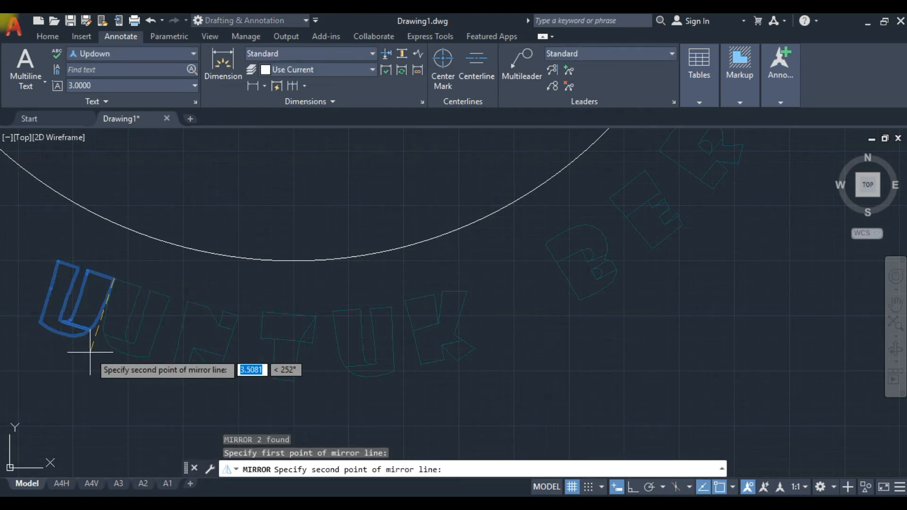
pyautogui.click(90, 353)
pyautogui.write('y')
pyautogui.press('Return')
# Mirror the letter U of BERILMU across a line along its right side, erasing the source objects.
pyautogui.scroll(-2, 72, 367)
pyautogui.scroll(2, 337, 373)
pyautogui.moveTo(72, 368)
pyautogui.mouseDown(button='middle')
pyautogui.moveTo(338, 373)
pyautogui.moveTo(341, 410)
pyautogui.mouseUp(button='middle')
pyautogui.click(379, 329)
pyautogui.click(274, 396)
pyautogui.write('mi')
pyautogui.press('Return')
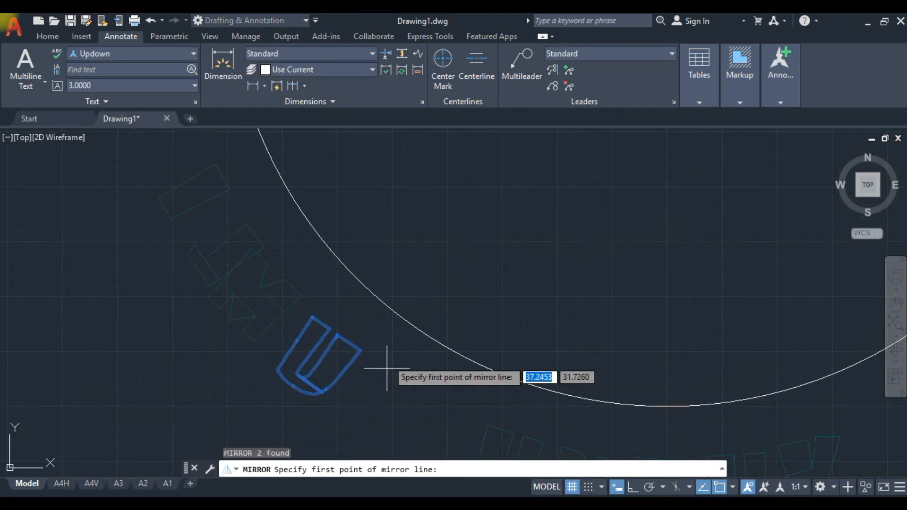
pyautogui.click(362, 352)
pyautogui.click(313, 414)
pyautogui.write('y')
pyautogui.press('Return')
pyautogui.click(328, 274)
pyautogui.click(243, 290)
pyautogui.write('mi')
pyautogui.press('Return')
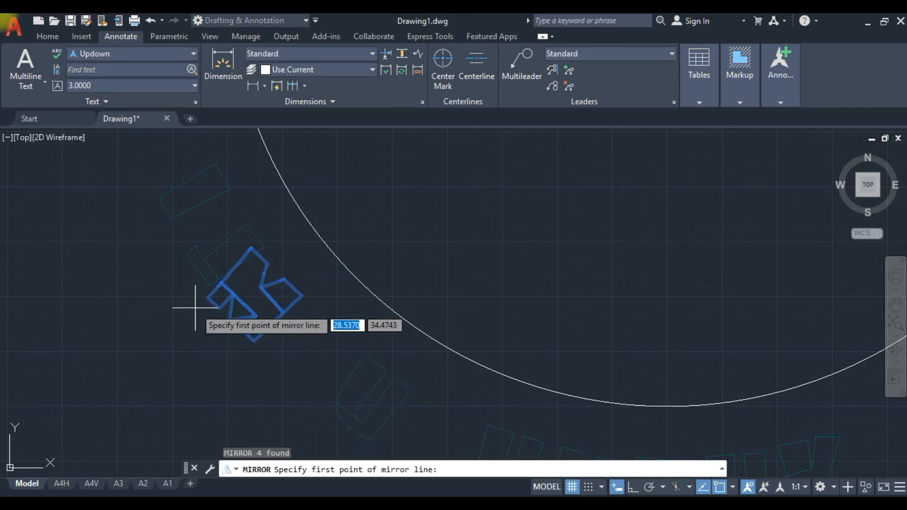
pyautogui.click(299, 297)
pyautogui.click(254, 345)
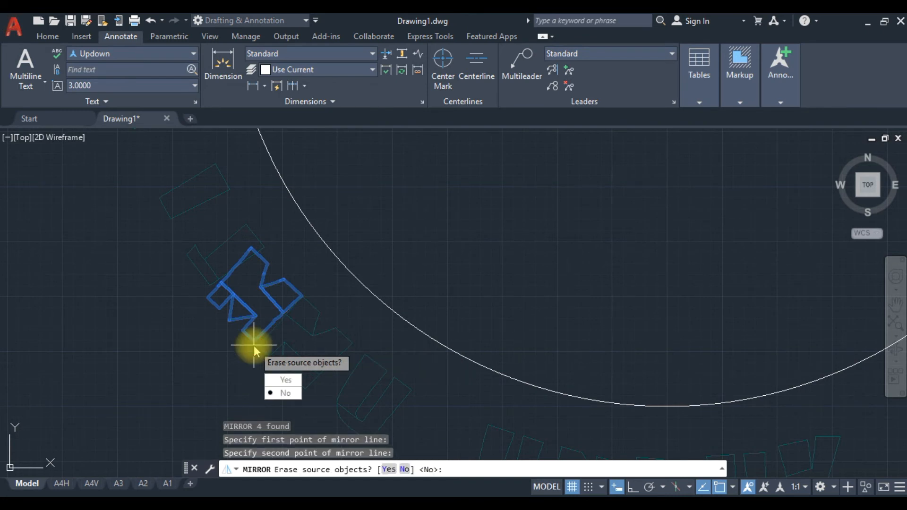
pyautogui.hotkey('ctrl', 'z')
pyautogui.press('Escape')
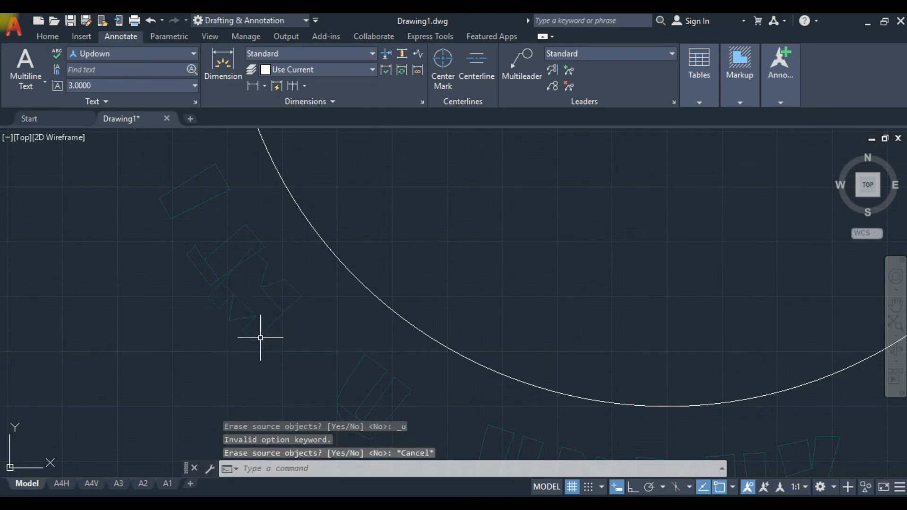
# Mirror the letter M of BERILMU across a line along its lower-right side, erasing the source objects.
pyautogui.click(316, 277)
pyautogui.click(228, 341)
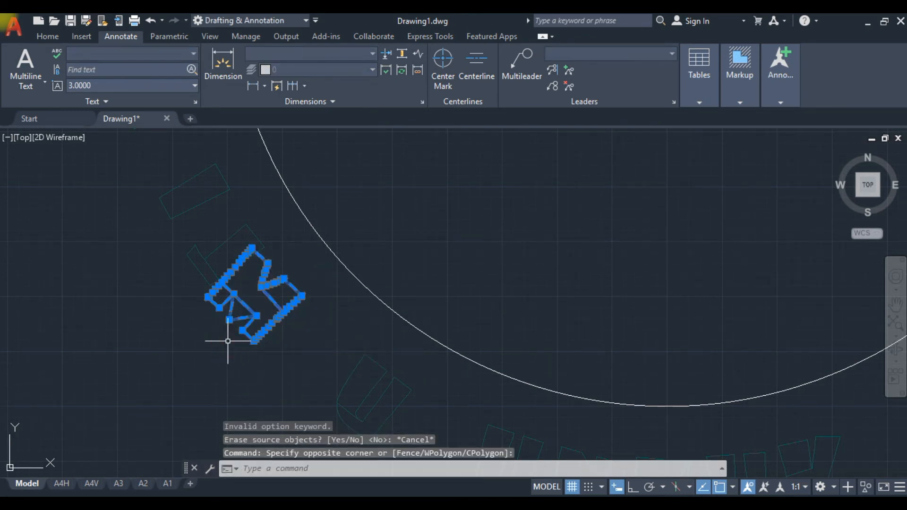
pyautogui.write('mi')
pyautogui.press('Return')
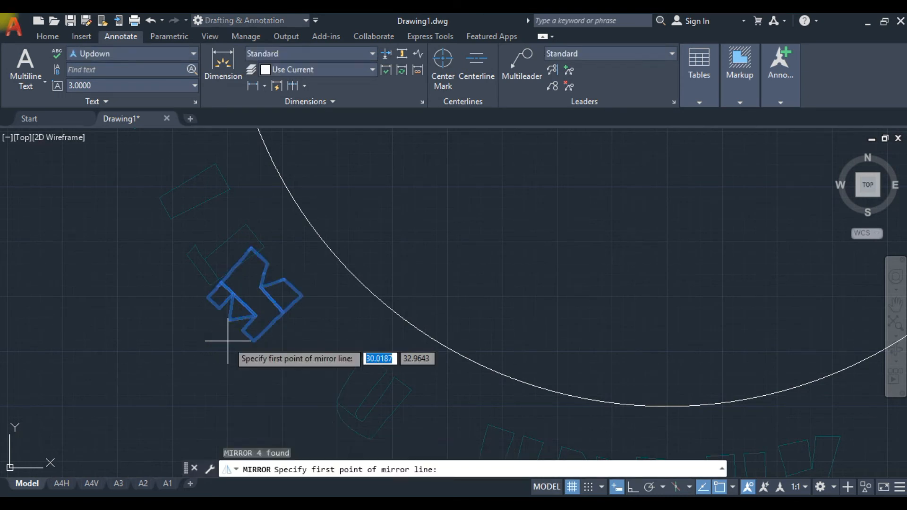
pyautogui.click(254, 340)
pyautogui.click(301, 292)
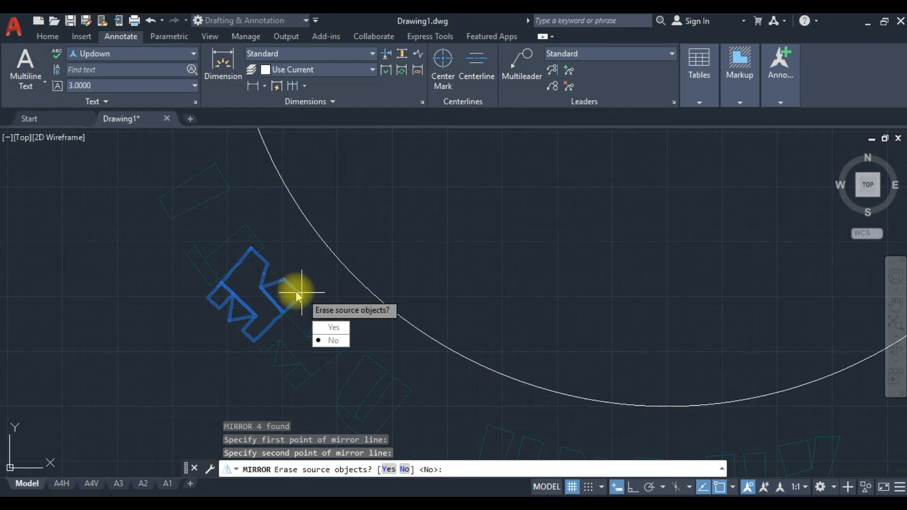
pyautogui.write('y')
pyautogui.press('Return')
# Mirror the letter L of BERILMU across a line along its lower side, erasing the source objects.
pyautogui.scroll(-3, 272, 281)
pyautogui.click(274, 279)
pyautogui.click(218, 310)
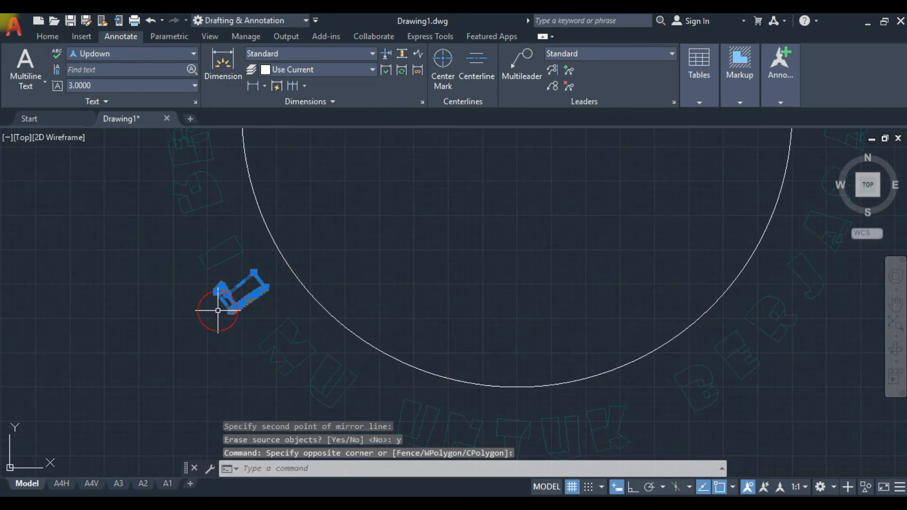
pyautogui.write('mi')
pyautogui.press('Return')
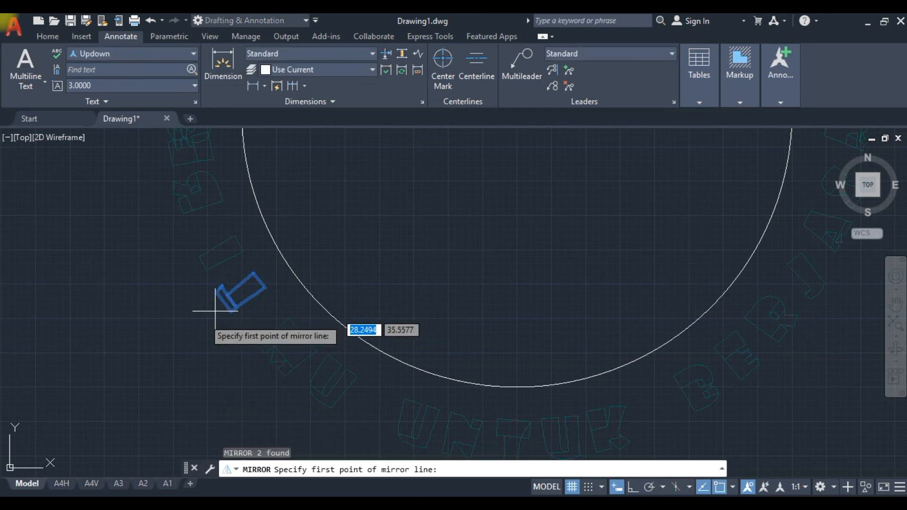
pyautogui.click(222, 306)
pyautogui.click(267, 281)
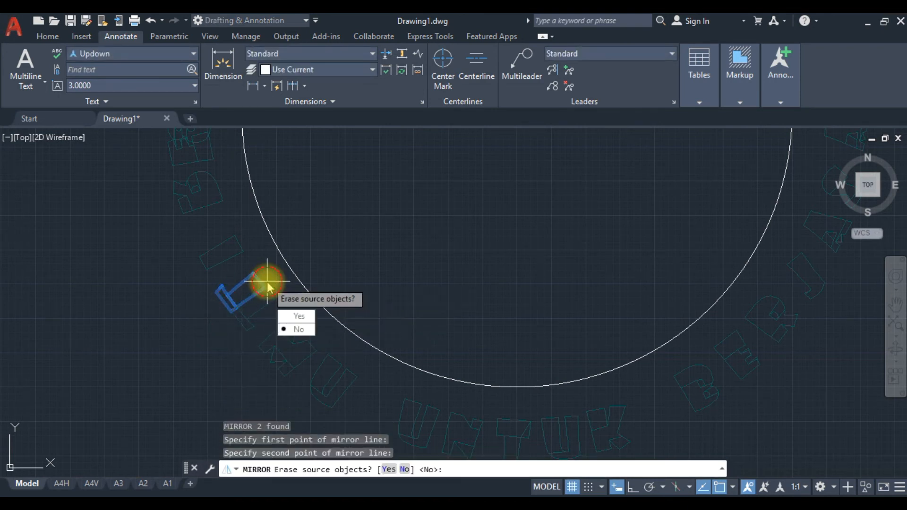
pyautogui.press('Return')
# Mirror the letter I of BERILMU across its lower edge and erase the source object.
pyautogui.moveTo(254, 259); pyautogui.dragTo(270, 328, button='middle')
pyautogui.click(268, 301)
pyautogui.click(187, 377)
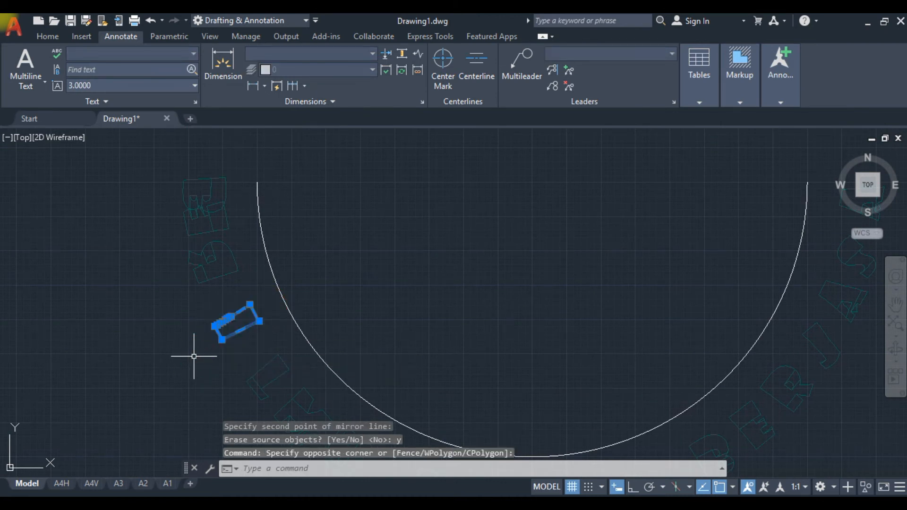
pyautogui.write('mi')
pyautogui.press('Return')
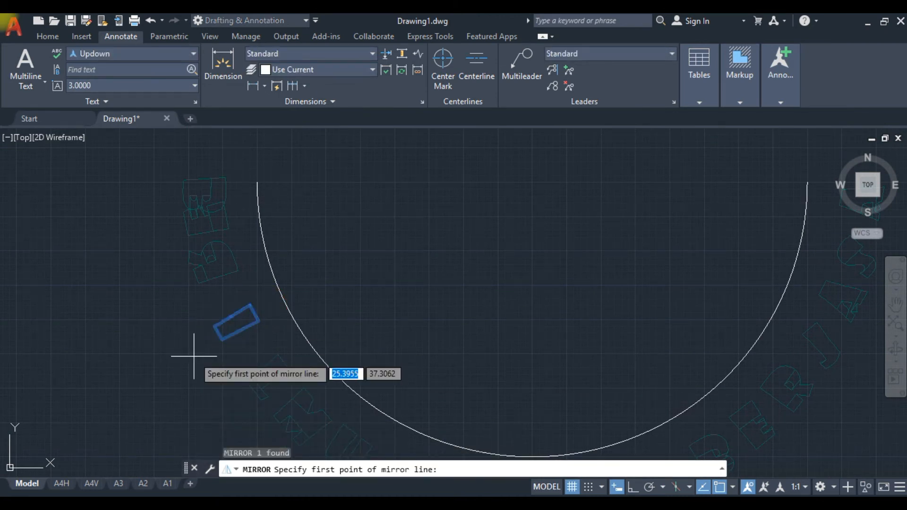
pyautogui.click(222, 339)
pyautogui.click(259, 321)
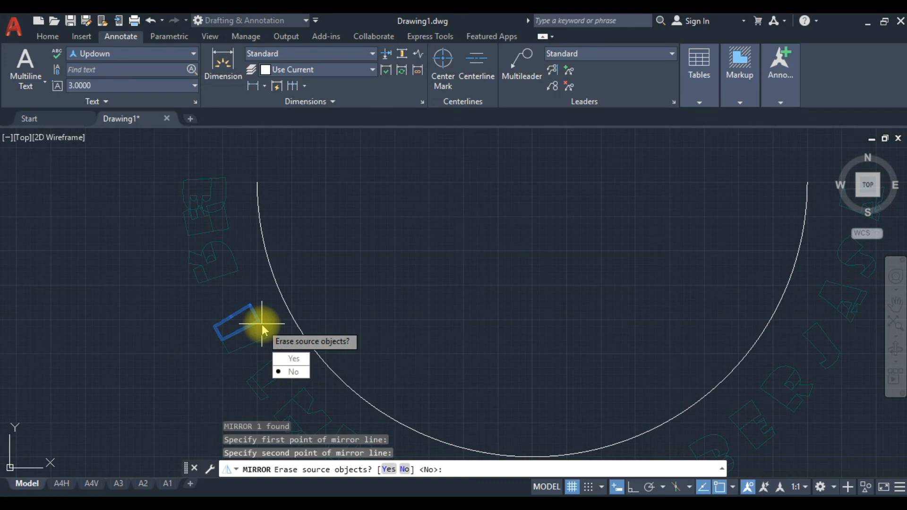
pyautogui.write('y')
pyautogui.press('Return')
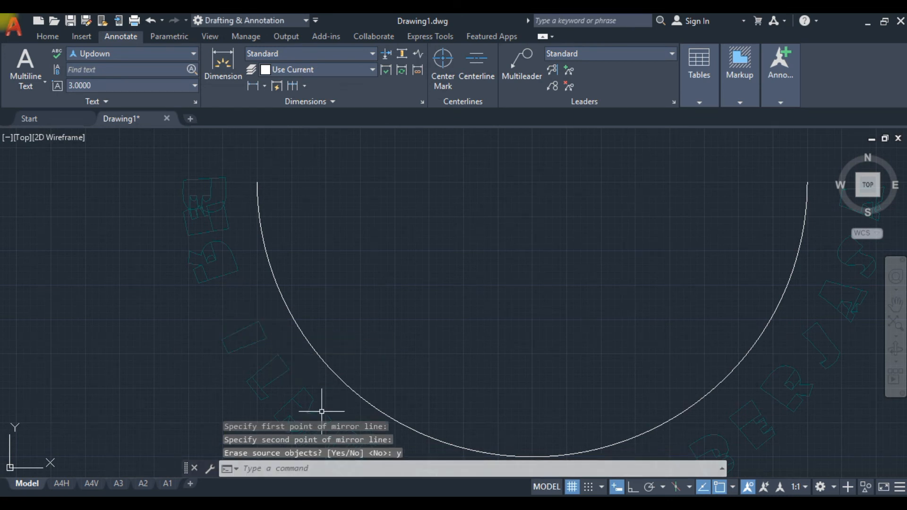
# Mirror the letter R of BERILMU across its lower edge, erasing the source objects.
pyautogui.click(263, 247)
pyautogui.click(163, 281)
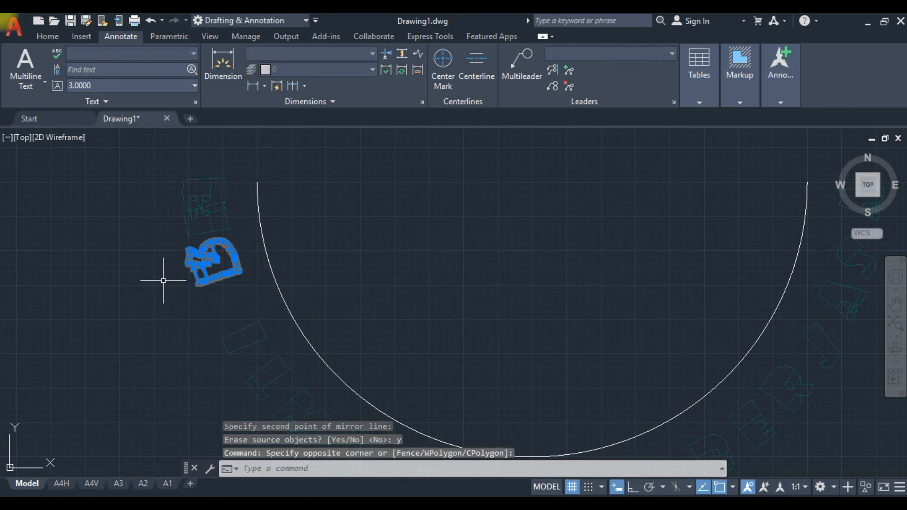
pyautogui.write('mi')
pyautogui.press('Return')
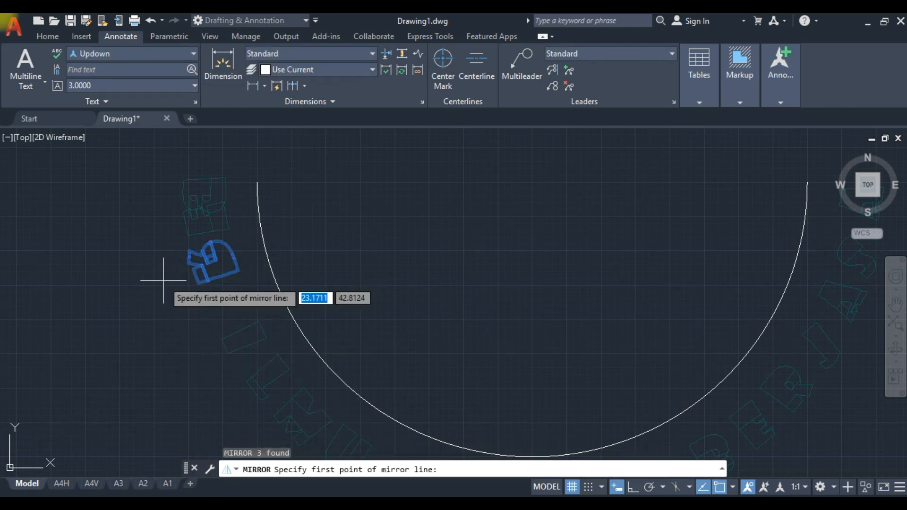
pyautogui.click(203, 282)
pyautogui.click(235, 271)
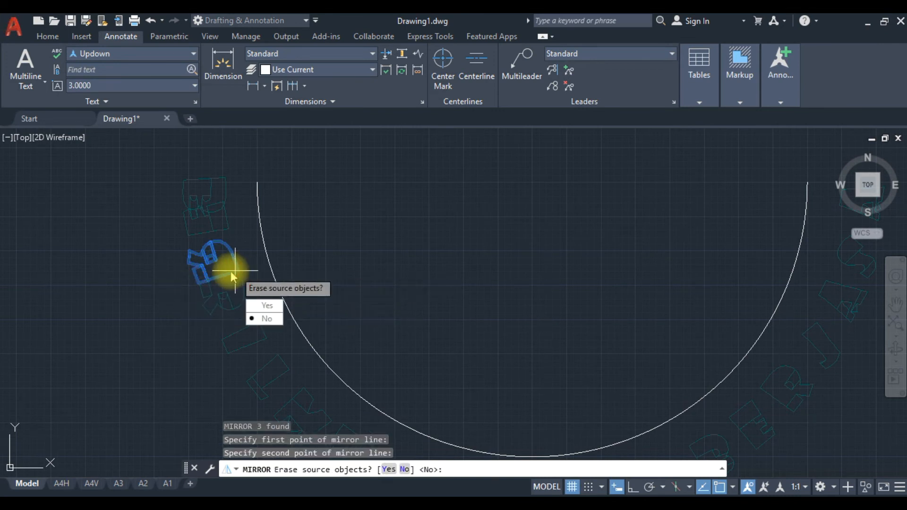
pyautogui.write('y')
pyautogui.press('Return')
# Mirror the letter E of BERILMU across its lower edge, erasing the source objects.
pyautogui.scroll(4, 265, 255)
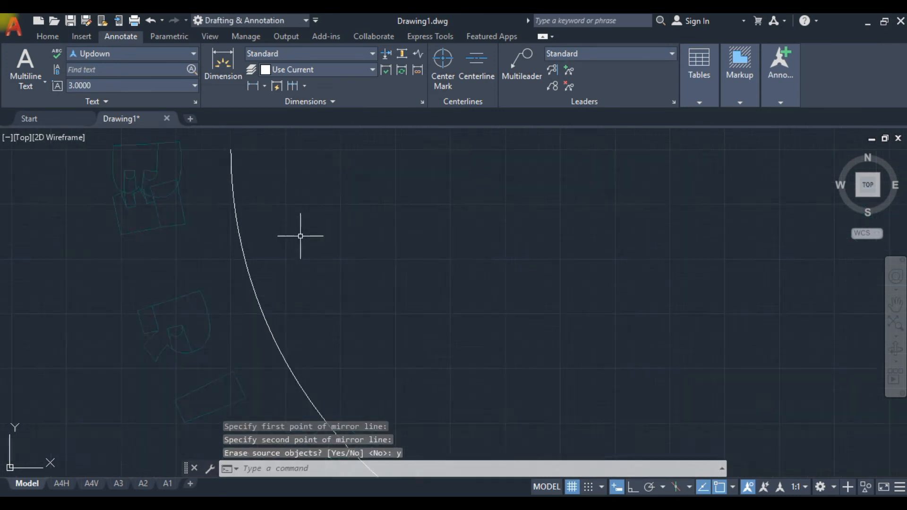
pyautogui.click(198, 263)
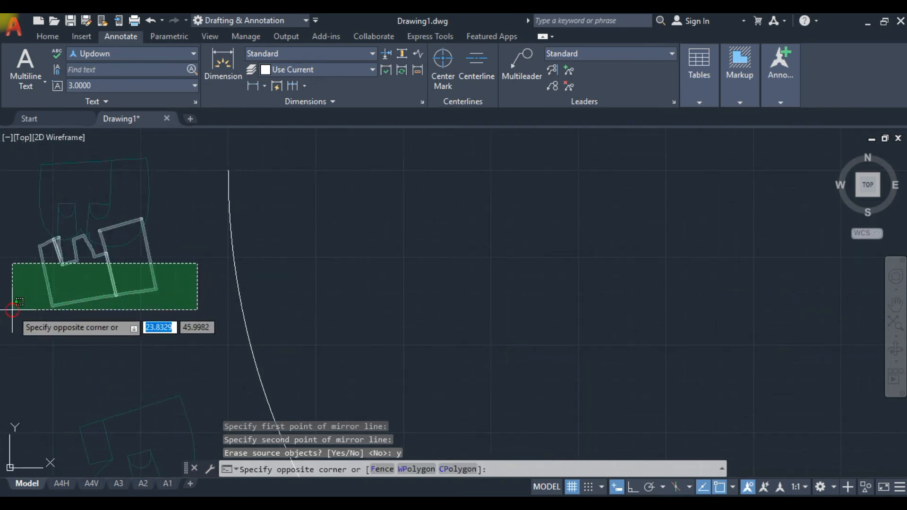
pyautogui.click(12, 309)
pyautogui.scroll(4, 33, 283)
pyautogui.scroll(-6, 151, 166)
pyautogui.scroll(6, 151, 166)
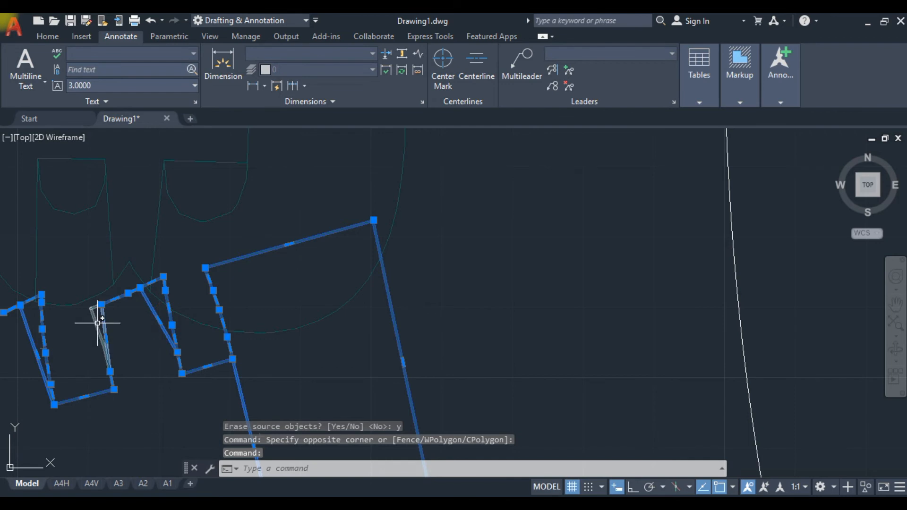
pyautogui.click(97, 323)
pyautogui.write('mi')
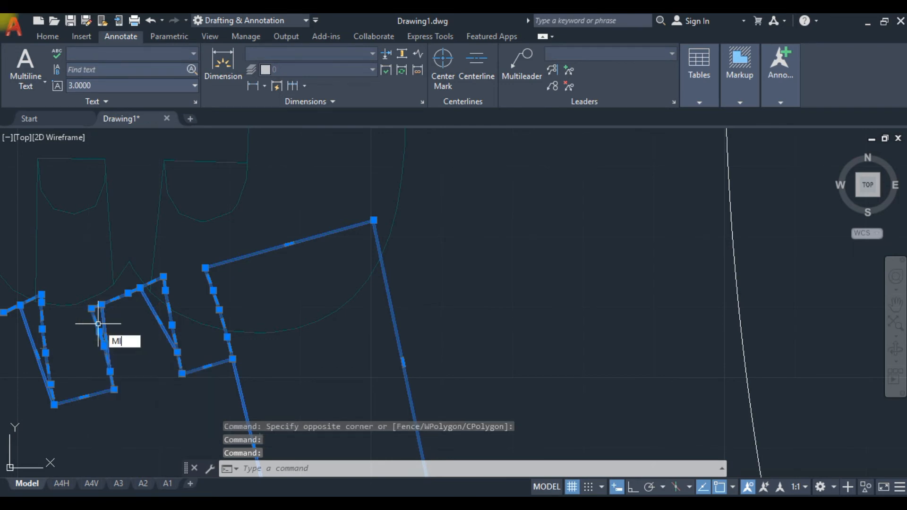
pyautogui.press('Return')
pyautogui.scroll(-5, 191, 322)
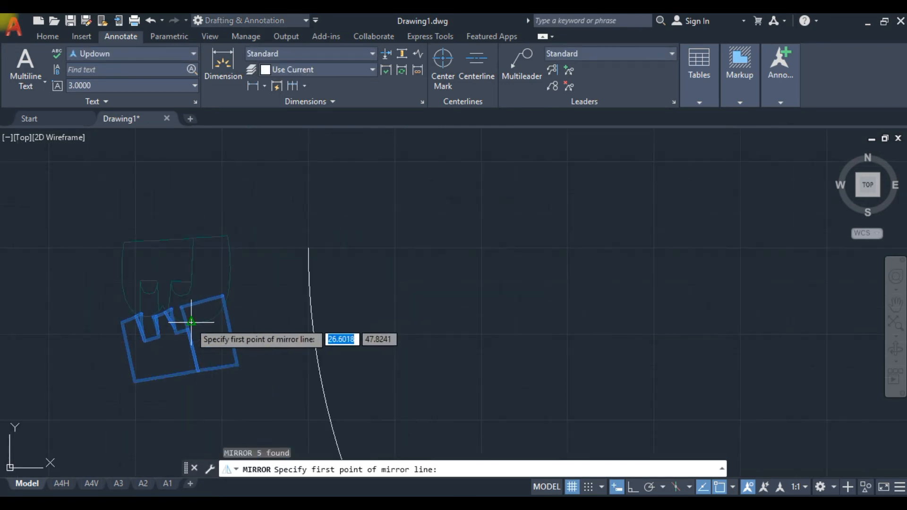
pyautogui.click(134, 380)
pyautogui.click(237, 365)
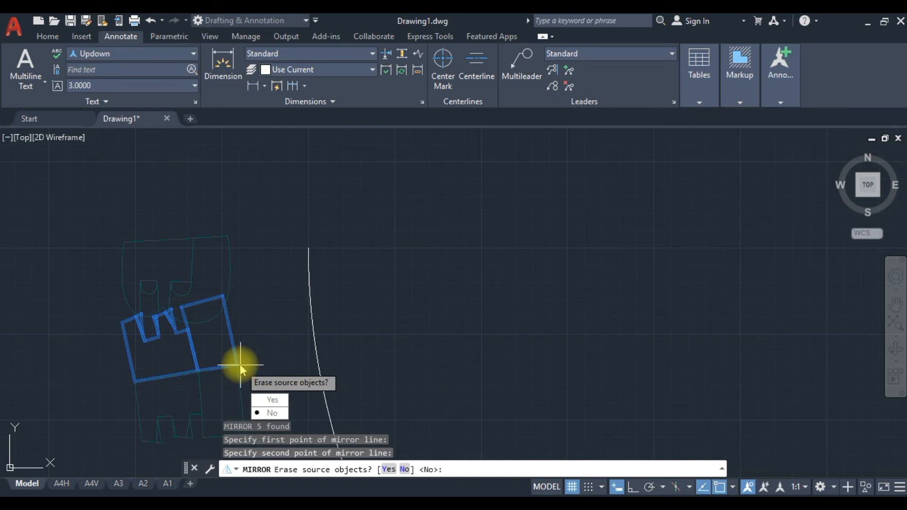
pyautogui.write('y')
pyautogui.press('Return')
# Convert the outlines of all the letters along the arc into regions with the Region command.
pyautogui.scroll(-3, 312, 401)
pyautogui.moveTo(316, 416); pyautogui.dragTo(298, 227, button='middle')
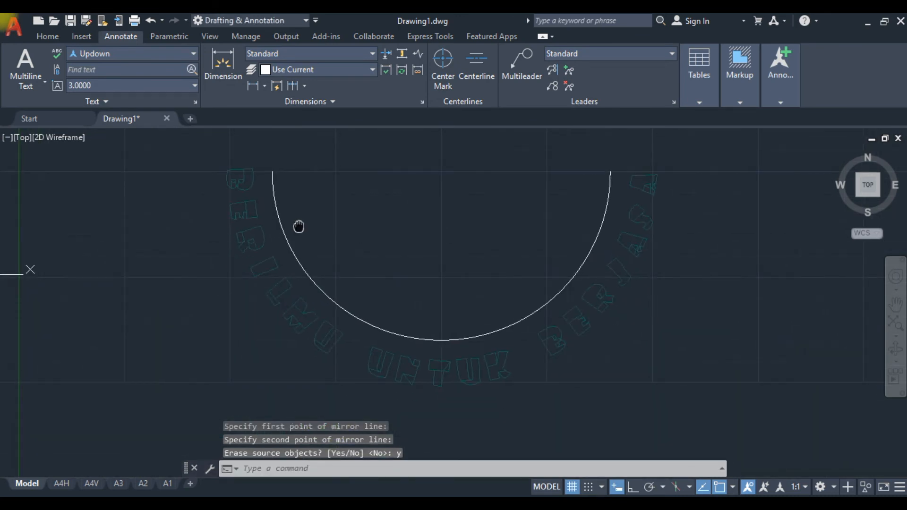
pyautogui.scroll(3, 293, 305)
pyautogui.scroll(-3, 222, 302)
pyautogui.scroll(2, 218, 295)
pyautogui.click(206, 159)
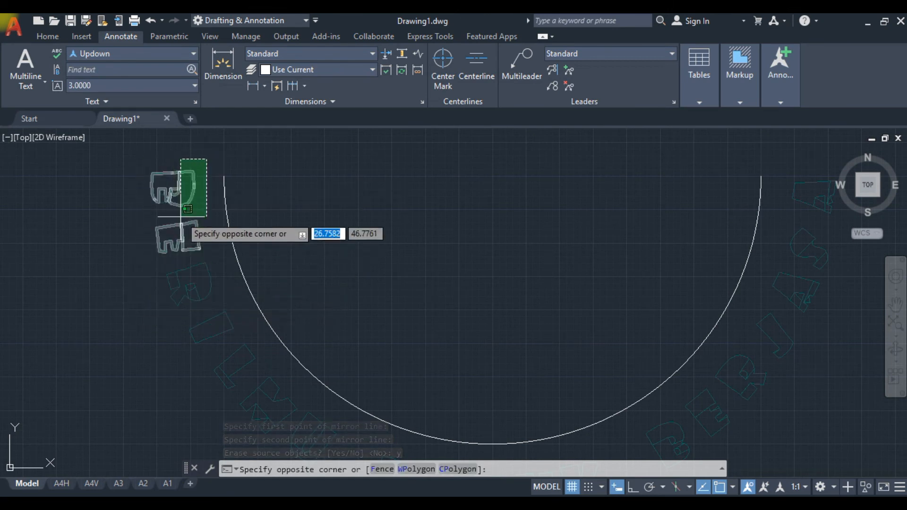
pyautogui.press('Escape')
pyautogui.write('reg')
pyautogui.press('Return')
pyautogui.click(202, 152)
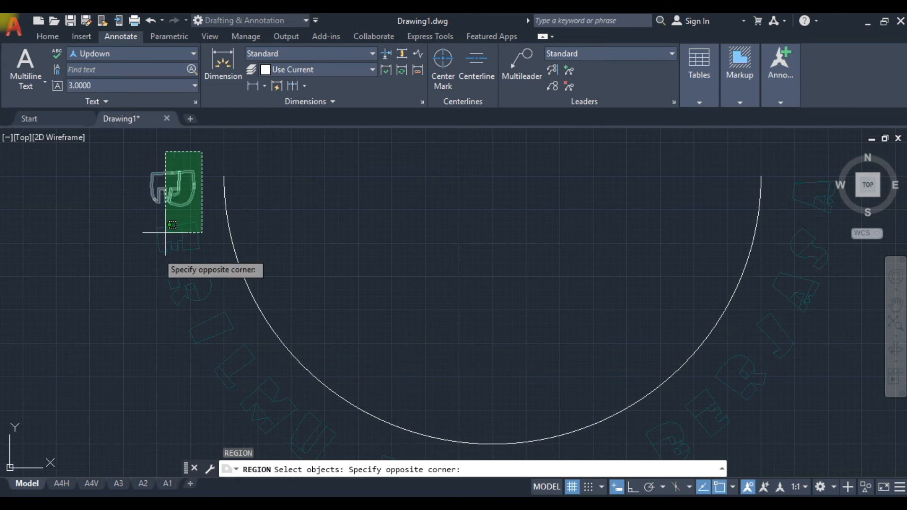
pyautogui.click(112, 350)
pyautogui.scroll(-5, 347, 331)
pyautogui.scroll(-2, 343, 355)
pyautogui.click(537, 272)
pyautogui.click(234, 372)
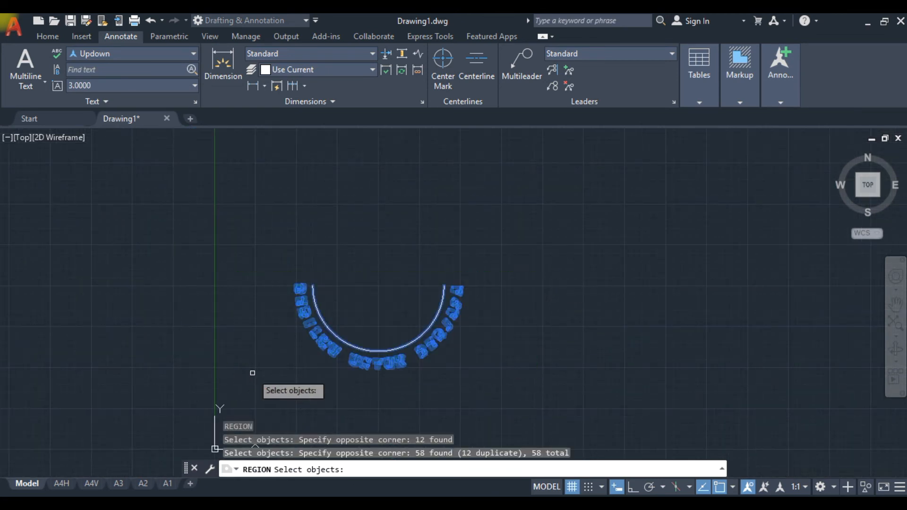
pyautogui.press('Return')
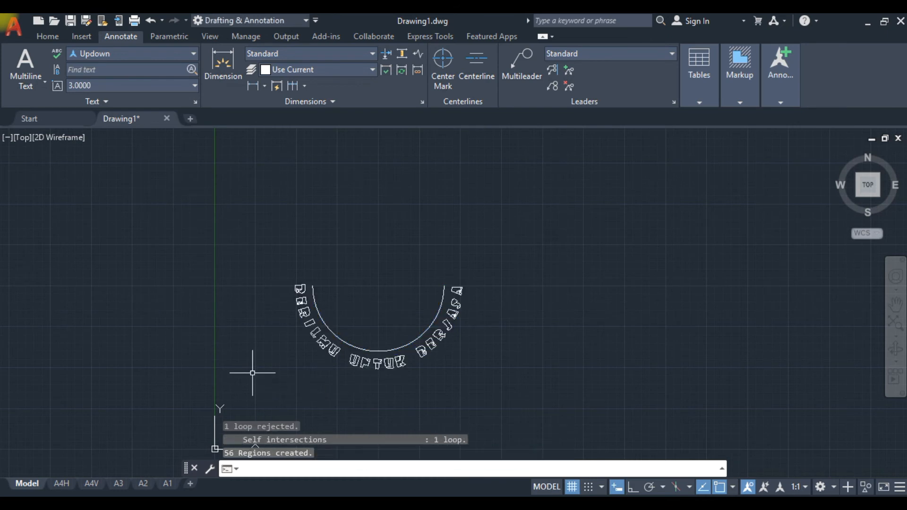
# Try to convert the remaining triangular outline of the N in UNTUK into a region.
pyautogui.scroll(2, 348, 311)
pyautogui.scroll(2, 347, 375)
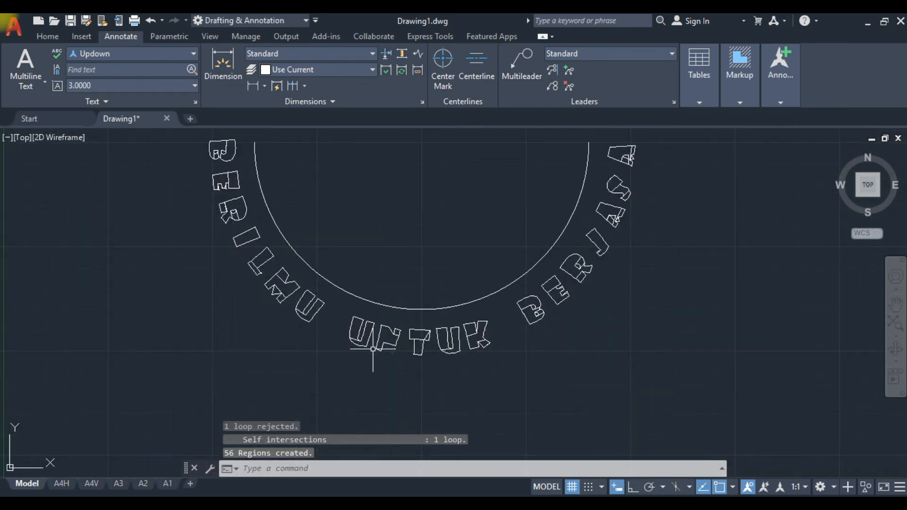
pyautogui.write('reg')
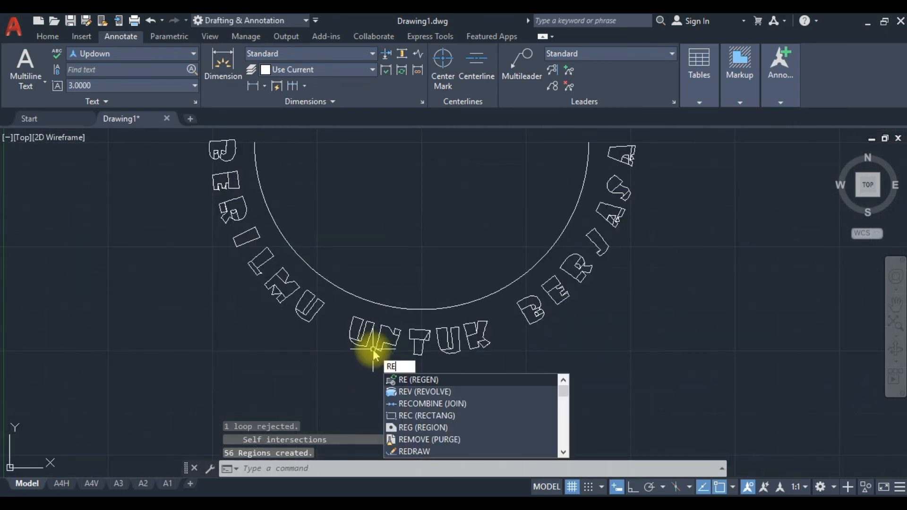
pyautogui.press('Return')
pyautogui.scroll(3, 392, 350)
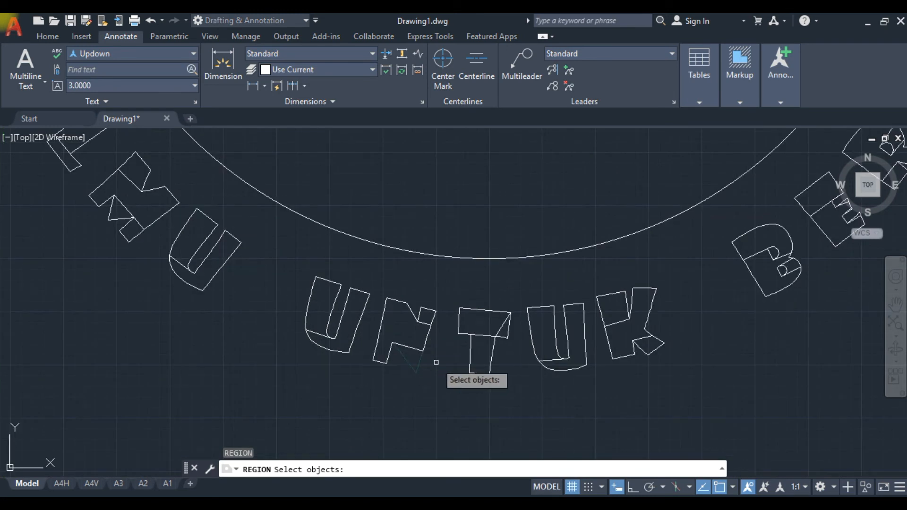
pyautogui.moveTo(435, 364); pyautogui.dragTo(400, 373)
pyautogui.press('Return')
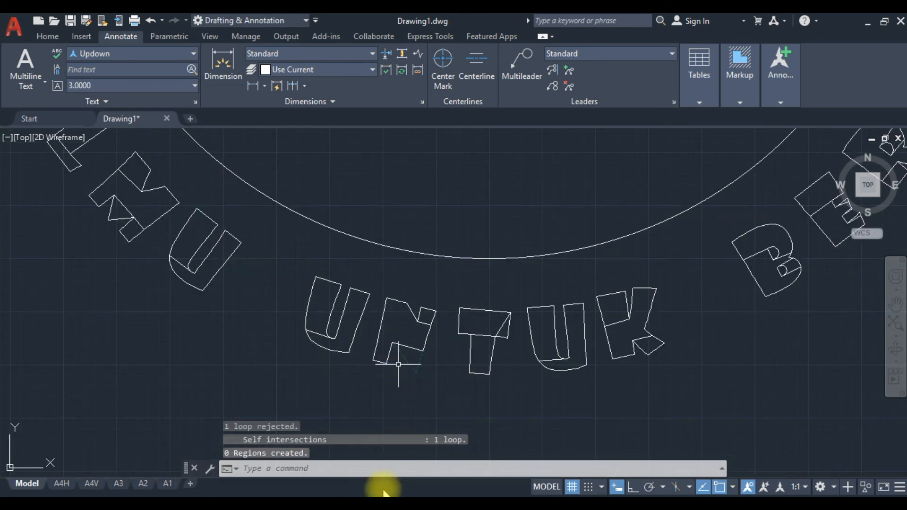
pyautogui.scroll(4, 398, 365)
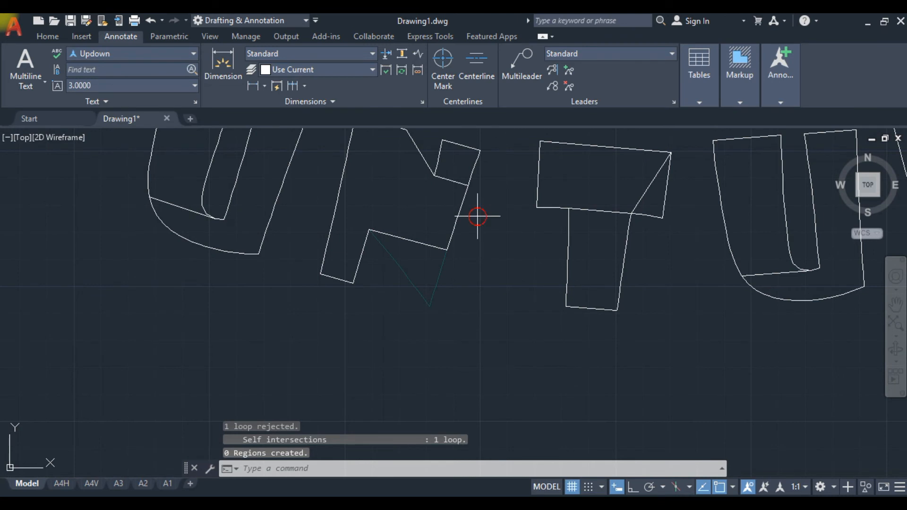
pyautogui.moveTo(477, 216); pyautogui.dragTo(357, 312)
pyautogui.write('reg')
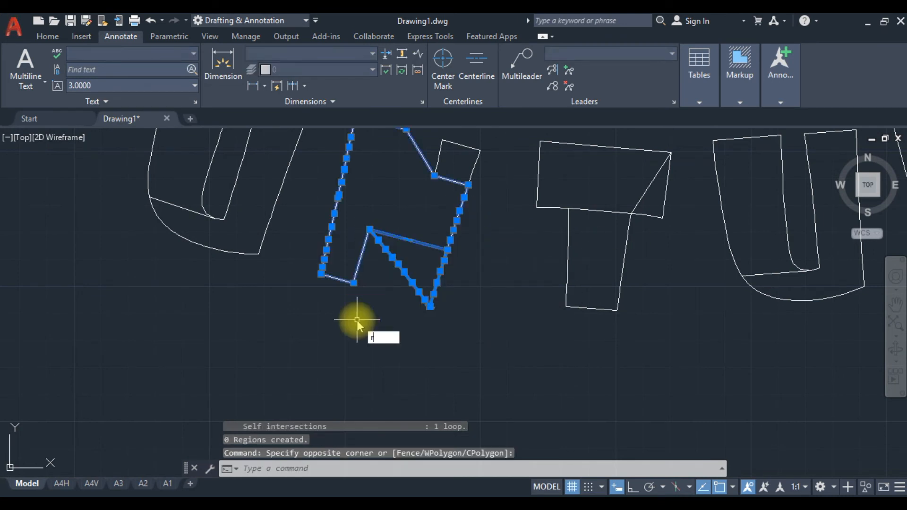
pyautogui.press('Return')
pyautogui.press('Escape')
# Explode the triangular outline at the lower side of the N in UNTUK.
pyautogui.scroll(2, 442, 270)
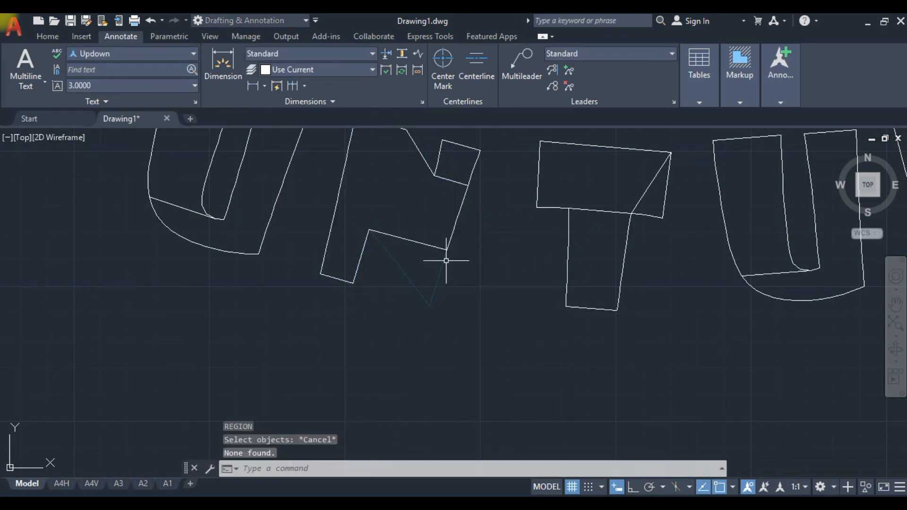
pyautogui.click(443, 270)
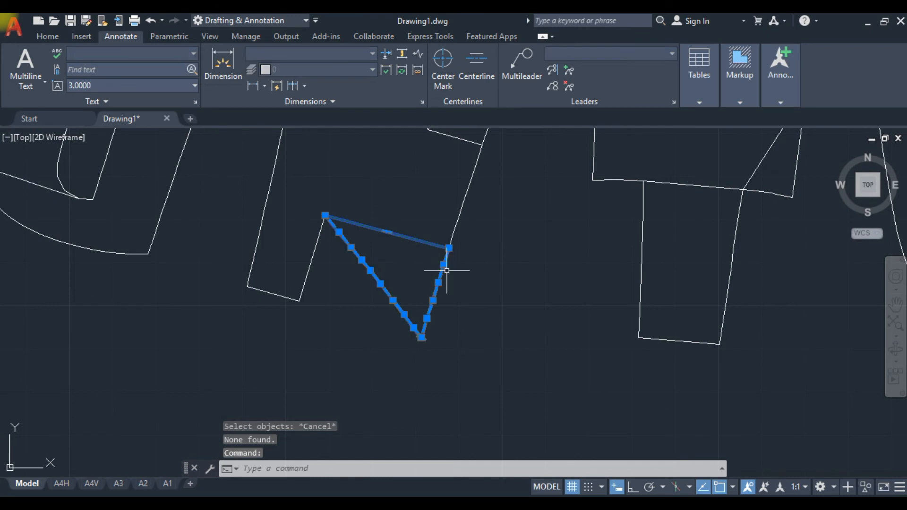
pyautogui.write('x')
pyautogui.press('Return')
pyautogui.click(484, 287)
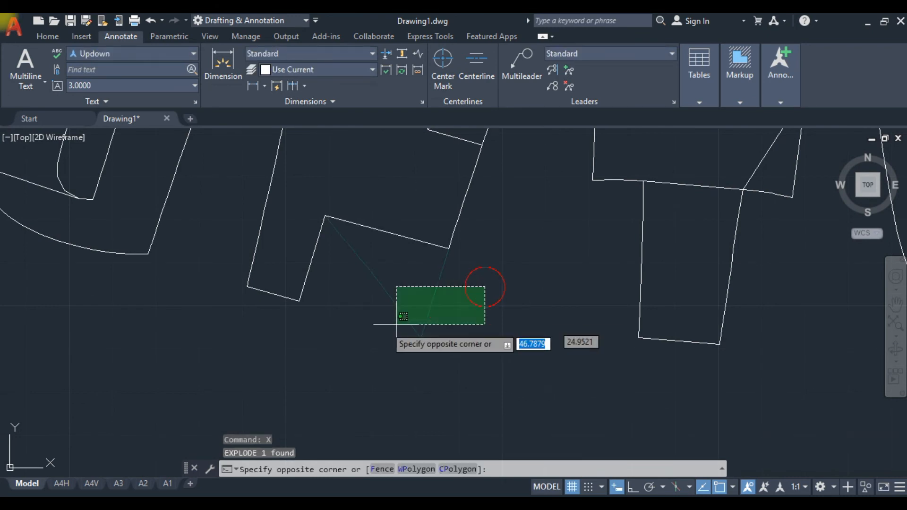
pyautogui.press('Escape')
# Trace the triangular piece of the N in UNTUK with three connected lines through its corners.
pyautogui.write('l')
pyautogui.press('Return')
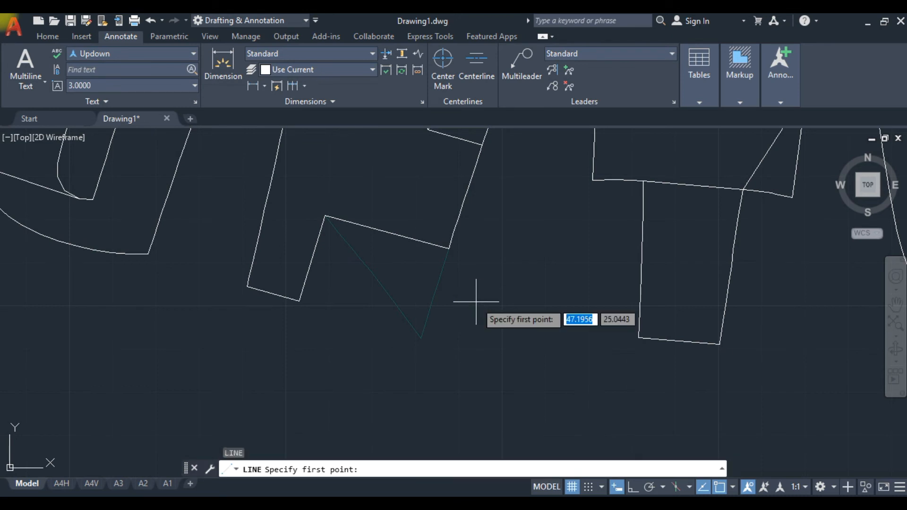
pyautogui.click(325, 215)
pyautogui.click(449, 247)
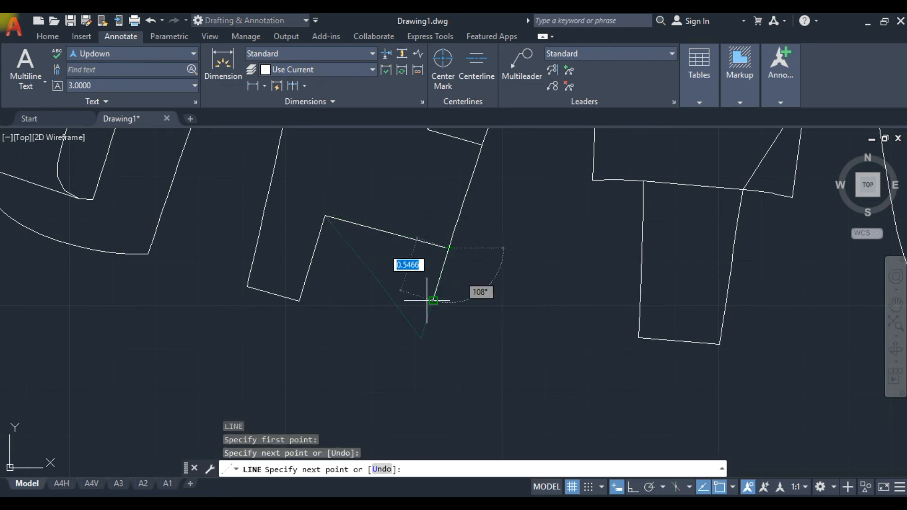
pyautogui.click(421, 338)
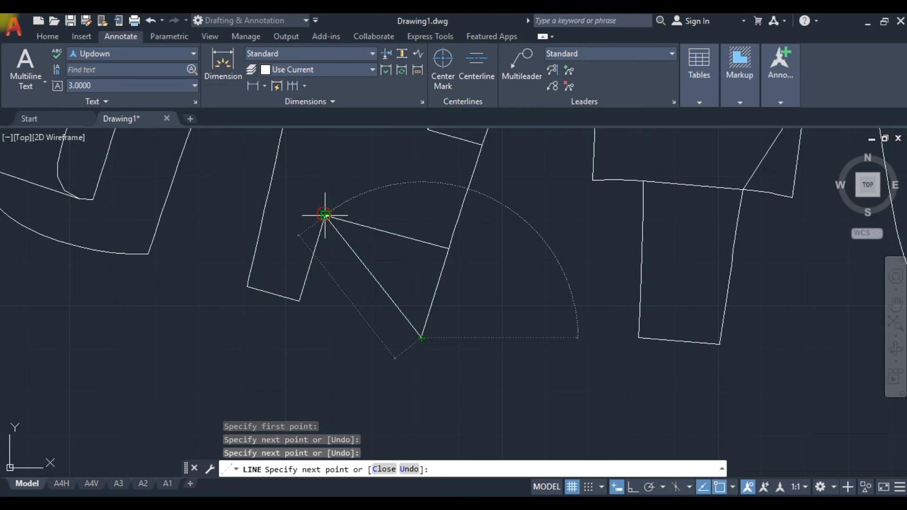
pyautogui.click(325, 215)
pyautogui.press('Escape')
# Join the traced lines and exploded segments of the N's triangular piece.
pyautogui.click(297, 184)
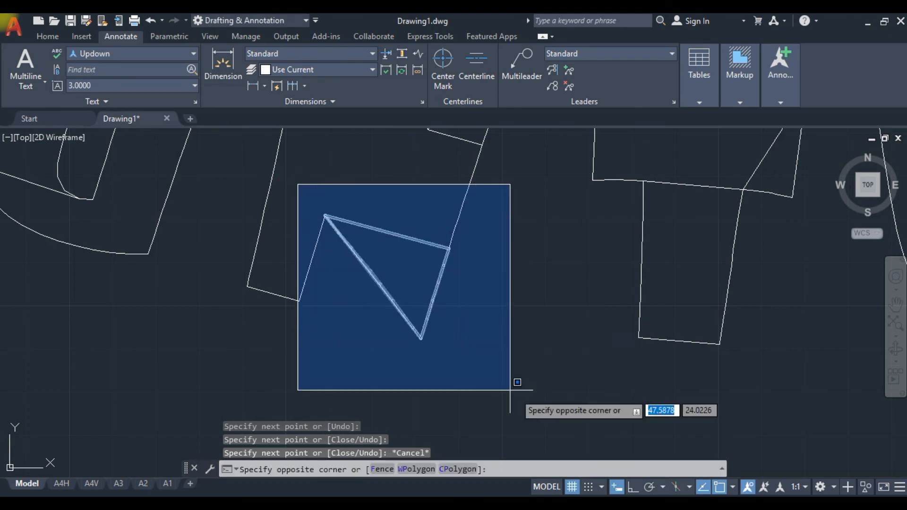
pyautogui.click(513, 387)
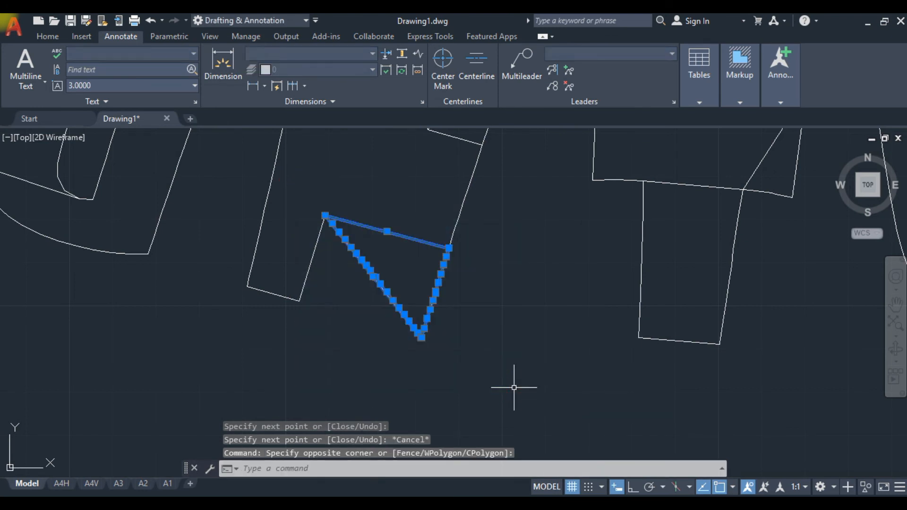
pyautogui.write('j')
pyautogui.press('Return')
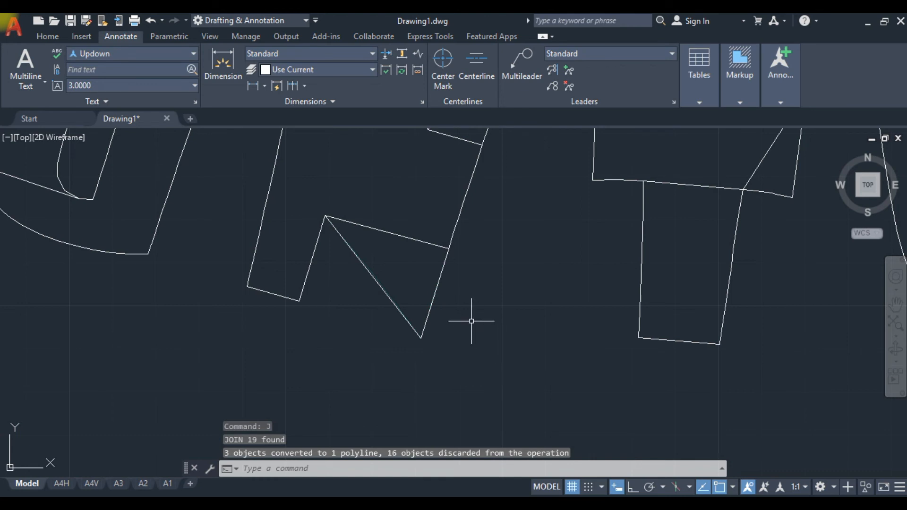
# Convert the joined triangular outline of the N in UNTUK into a region.
pyautogui.click(484, 286)
pyautogui.click(374, 331)
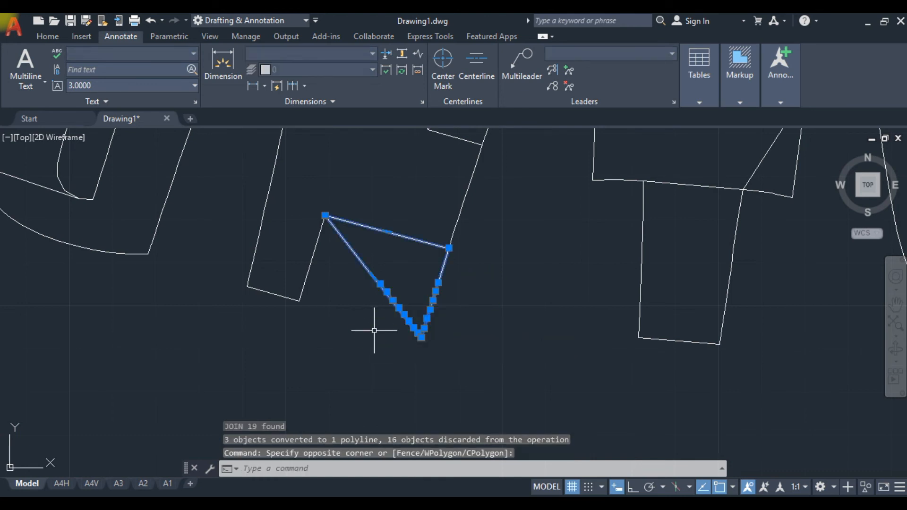
pyautogui.press('Return')
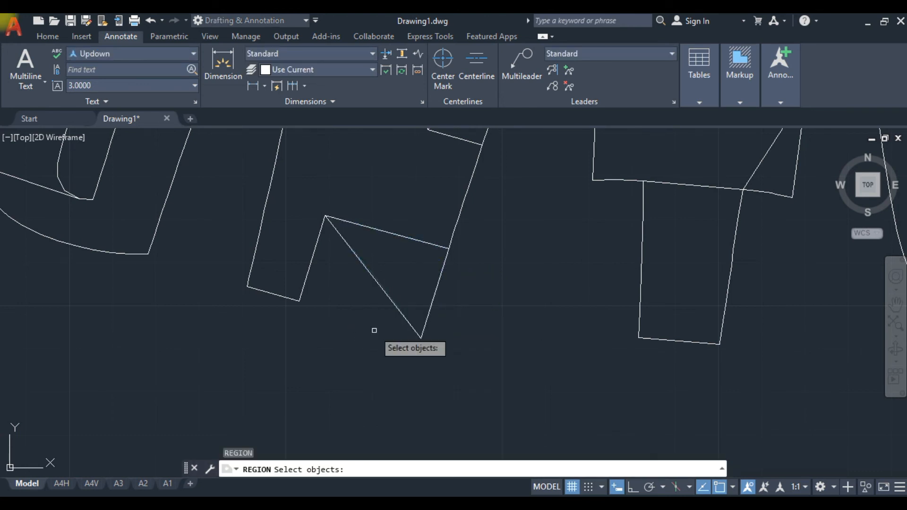
pyautogui.click(391, 302)
pyautogui.press('Return')
# Switch the visual style to Conceptual and orbit the model to a tilted 3D view.
pyautogui.scroll(-6, 473, 340)
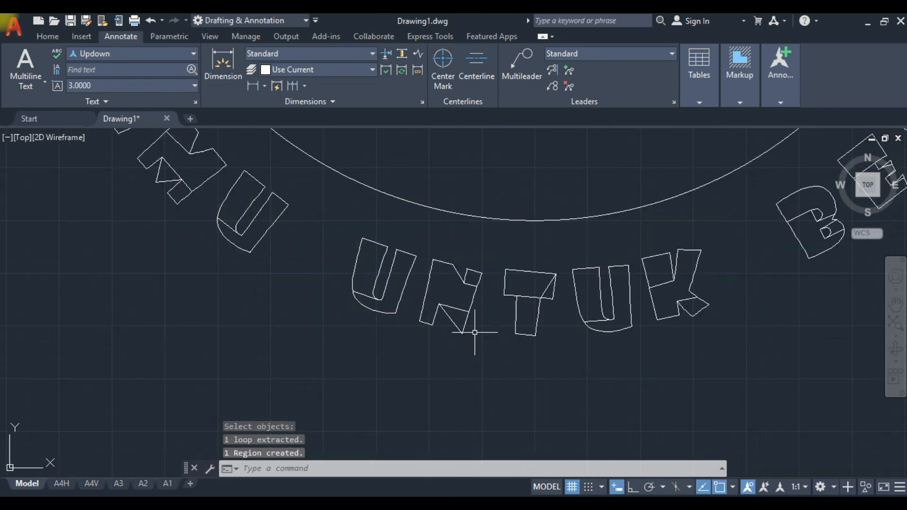
pyautogui.scroll(4, 470, 315)
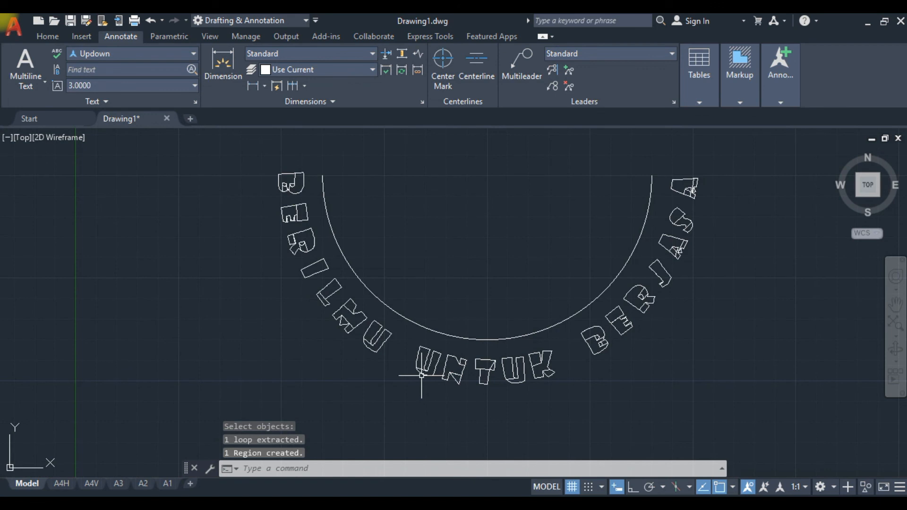
pyautogui.click(71, 137)
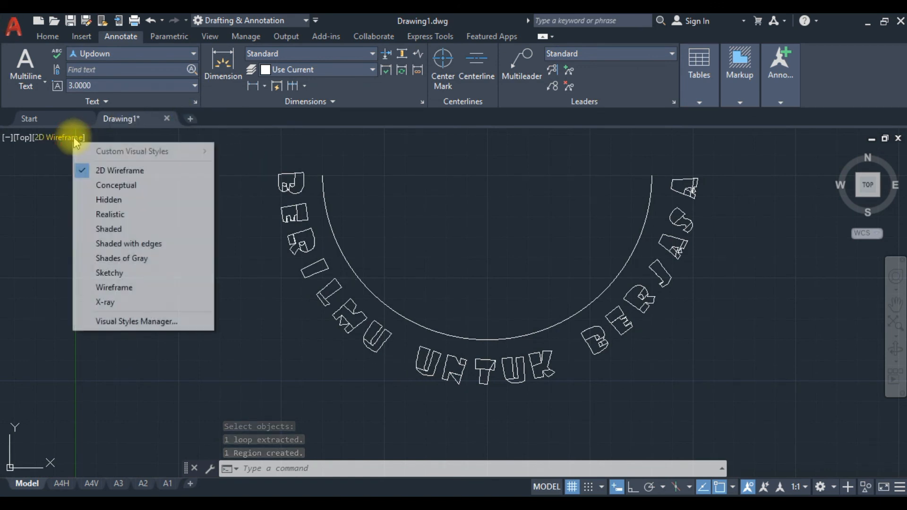
pyautogui.click(99, 185)
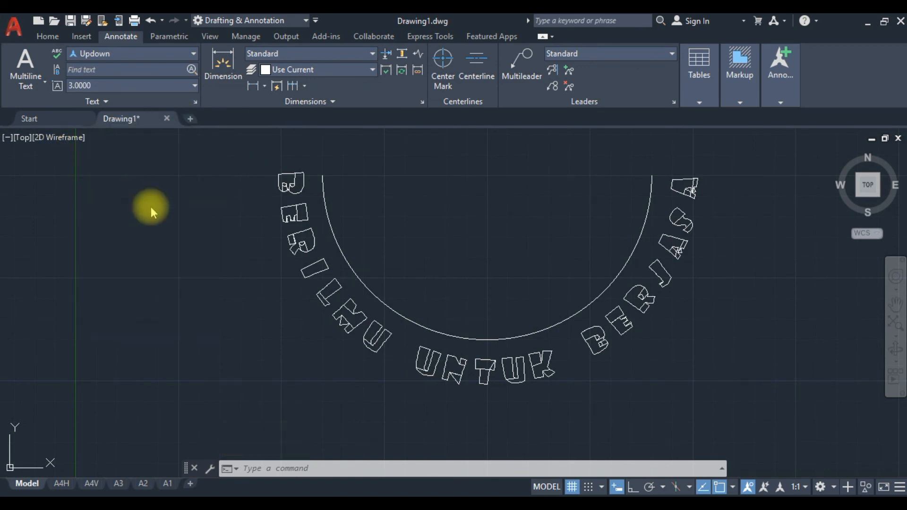
pyautogui.keyDown('shift'); pyautogui.moveTo(365, 245); pyautogui.dragTo(432, 324, button='middle'); pyautogui.keyUp('shift')
# Select all letter regions of BERILMU and UNTUK along the arc.
pyautogui.click(471, 381)
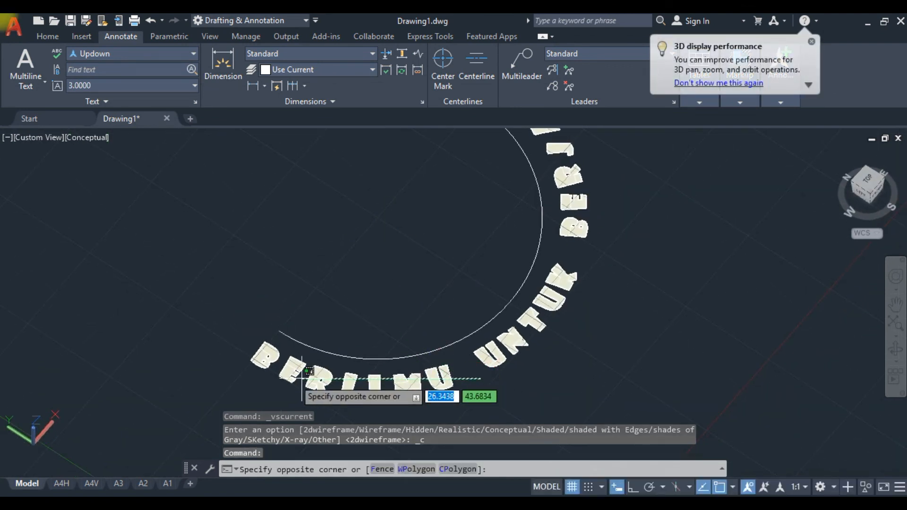
pyautogui.click(237, 393)
pyautogui.click(305, 350)
pyautogui.click(239, 369)
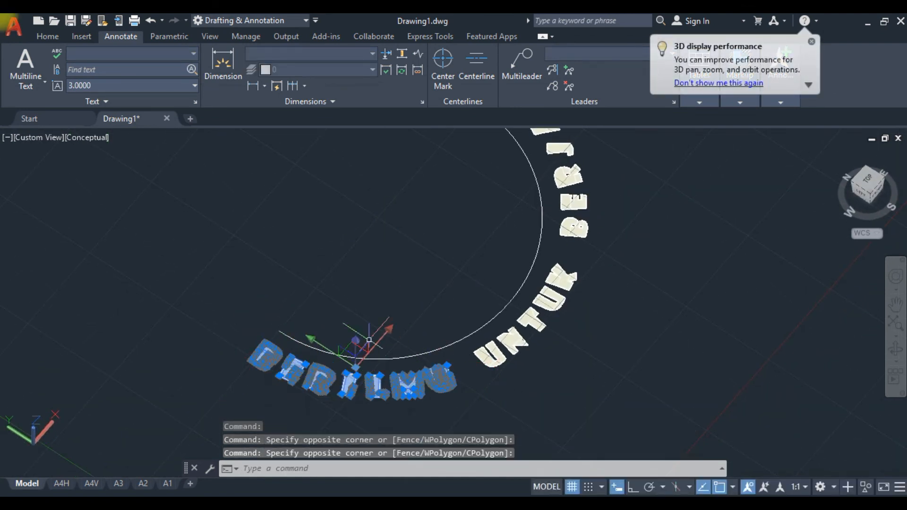
pyautogui.click(654, 269)
pyautogui.click(550, 331)
pyautogui.click(579, 299)
pyautogui.click(518, 341)
pyautogui.click(549, 326)
pyautogui.click(503, 348)
pyautogui.click(535, 349)
pyautogui.click(482, 371)
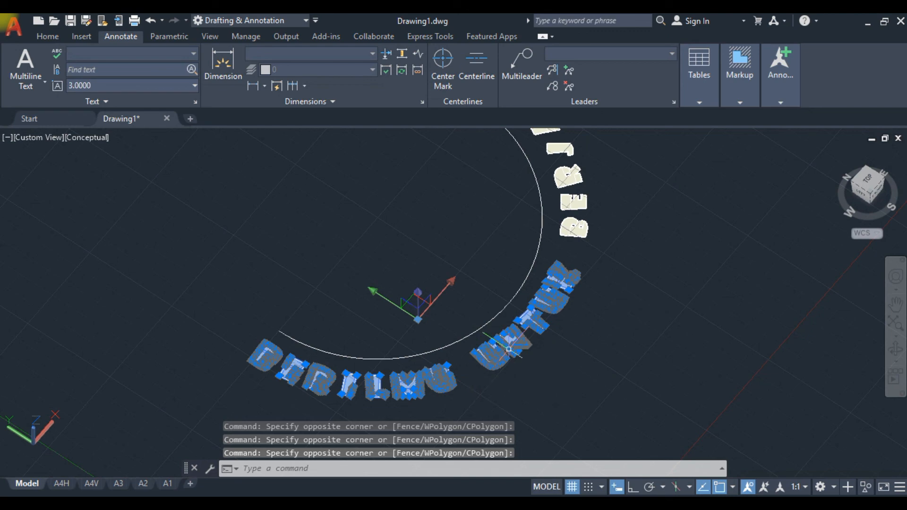
# Add the BERJASA letter regions to the selection and exclude the guide arc from it.
pyautogui.scroll(3, 482, 371)
pyautogui.scroll(-3, 482, 371)
pyautogui.scroll(-4, 543, 270)
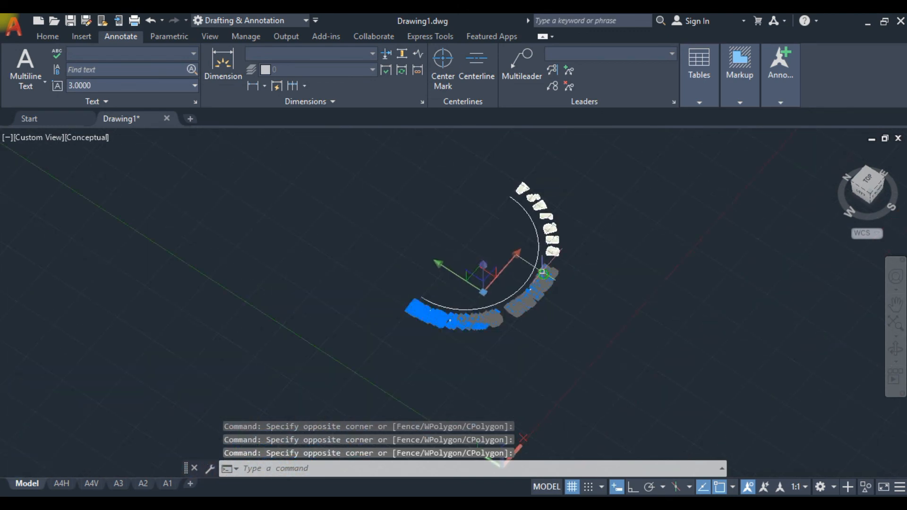
pyautogui.moveTo(543, 270); pyautogui.dragTo(535, 312, button='middle')
pyautogui.click(561, 204)
pyautogui.click(473, 323)
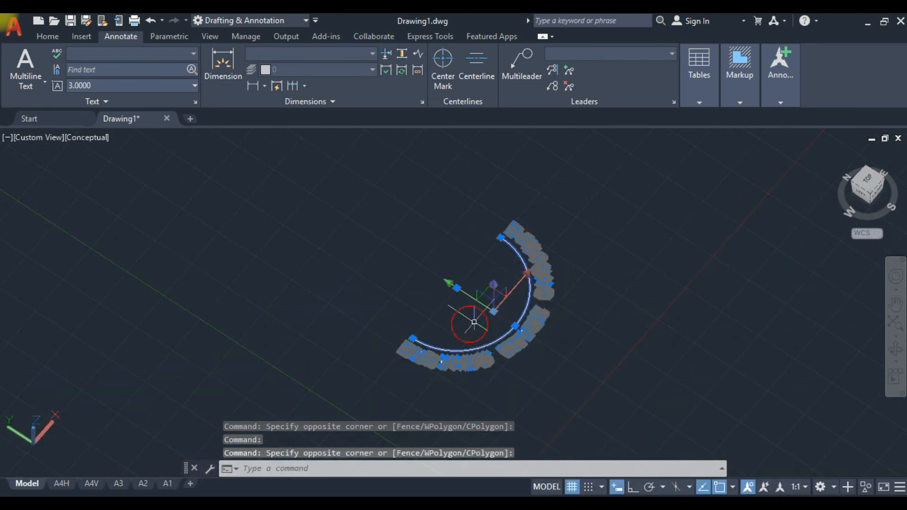
pyautogui.keyDown('shift'); pyautogui.click(528, 306); pyautogui.keyUp('shift')
# Extrude the selected letter regions to a height of 1.
pyautogui.scroll(2, 562, 298)
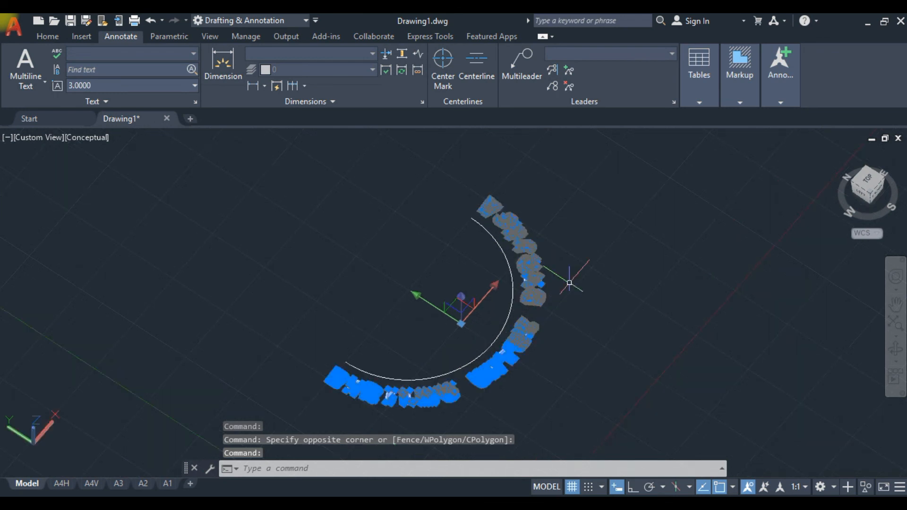
pyautogui.write('EXT')
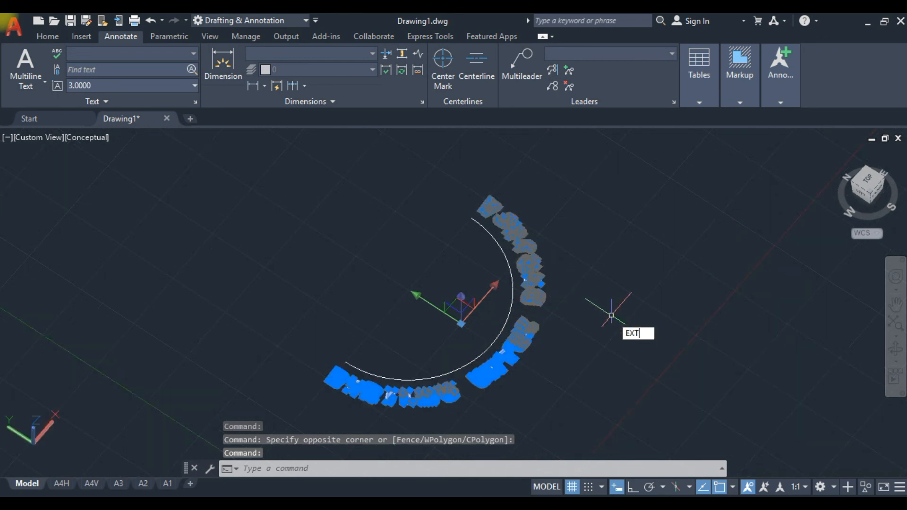
pyautogui.press('Return')
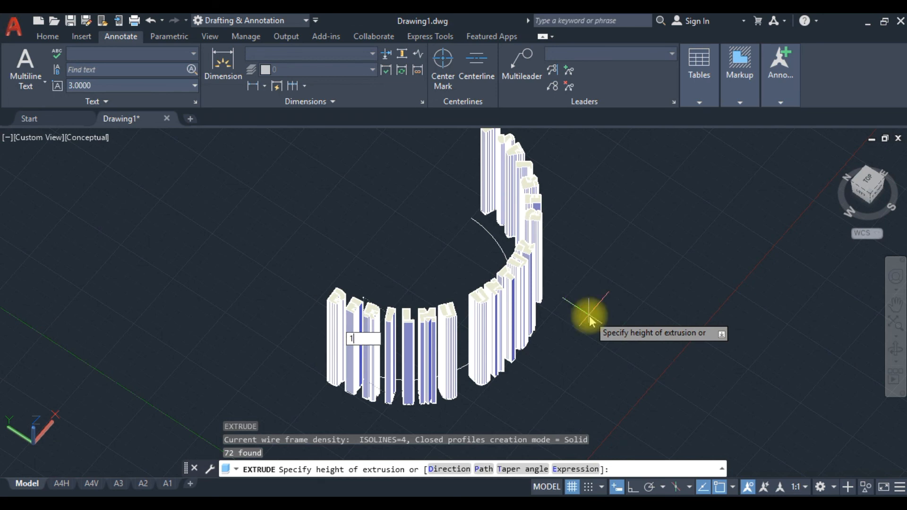
pyautogui.write('1')
pyautogui.press('Return')
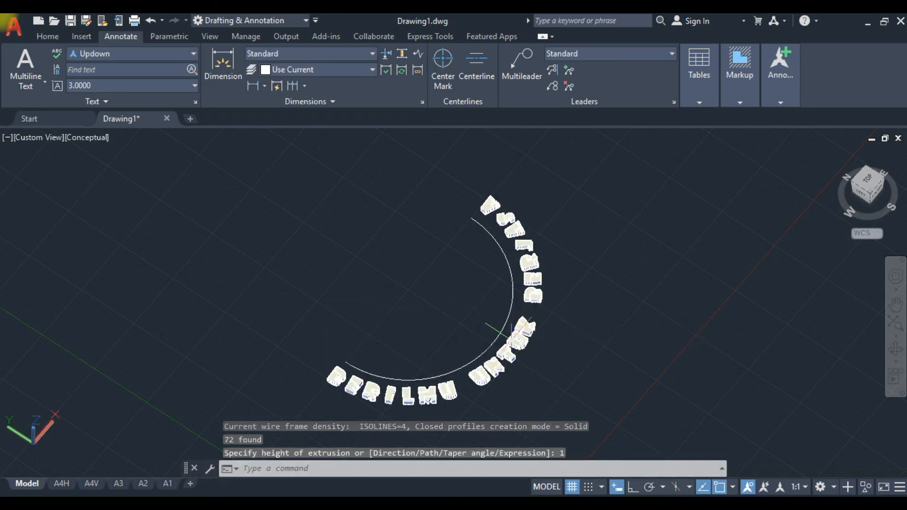
# Examine the extruded letters up close at a tilt and from nearly straight above.
pyautogui.scroll(4, 390, 383)
pyautogui.moveTo(392, 379)
pyautogui.keyDown('shift'); pyautogui.mouseDown(button='middle')
pyautogui.moveTo(480, 361)
pyautogui.moveTo(435, 314)
pyautogui.moveTo(396, 358)
pyautogui.moveTo(348, 385)
pyautogui.moveTo(381, 378)
pyautogui.mouseUp(button='middle'); pyautogui.keyUp('shift')
pyautogui.scroll(5, 467, 357)
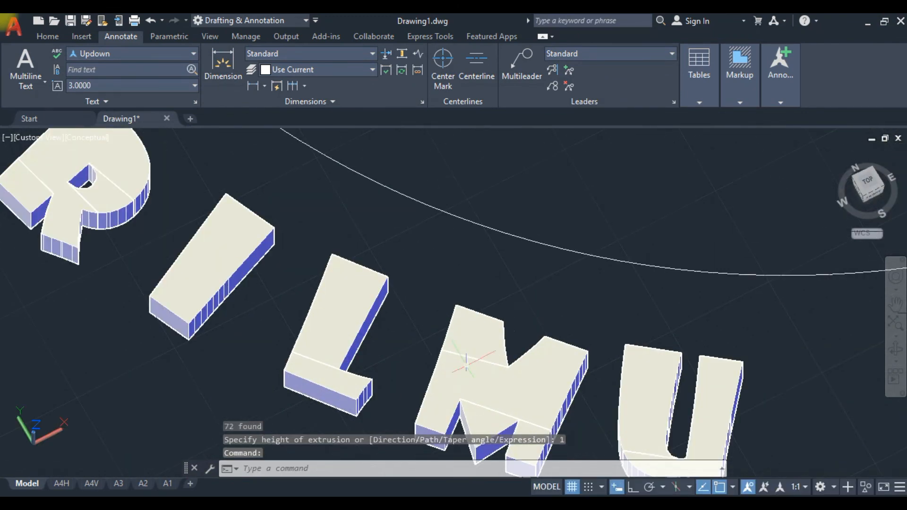
pyautogui.scroll(-8, 492, 336)
pyautogui.keyDown('shift'); pyautogui.moveTo(494, 334); pyautogui.dragTo(465, 401, button='middle'); pyautogui.keyUp('shift')
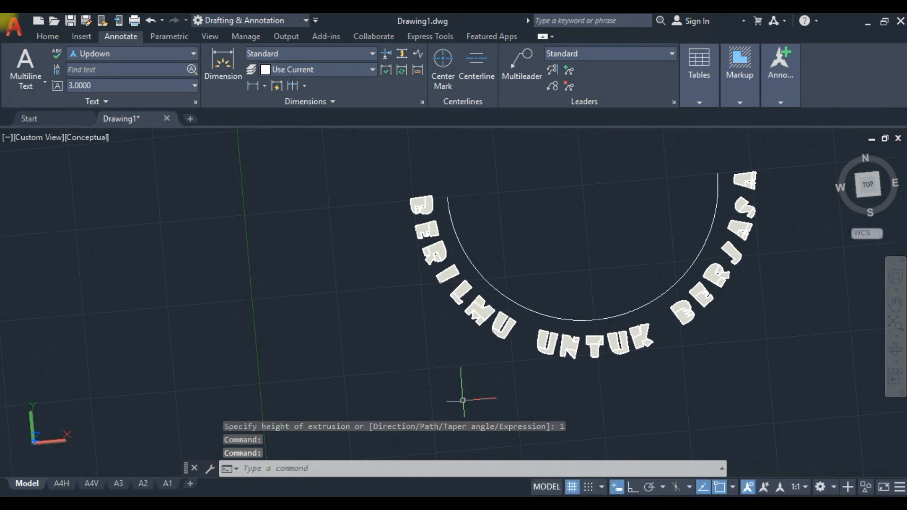
pyautogui.keyDown('shift'); pyautogui.moveTo(466, 365); pyautogui.dragTo(355, 271, button='middle'); pyautogui.keyUp('shift')
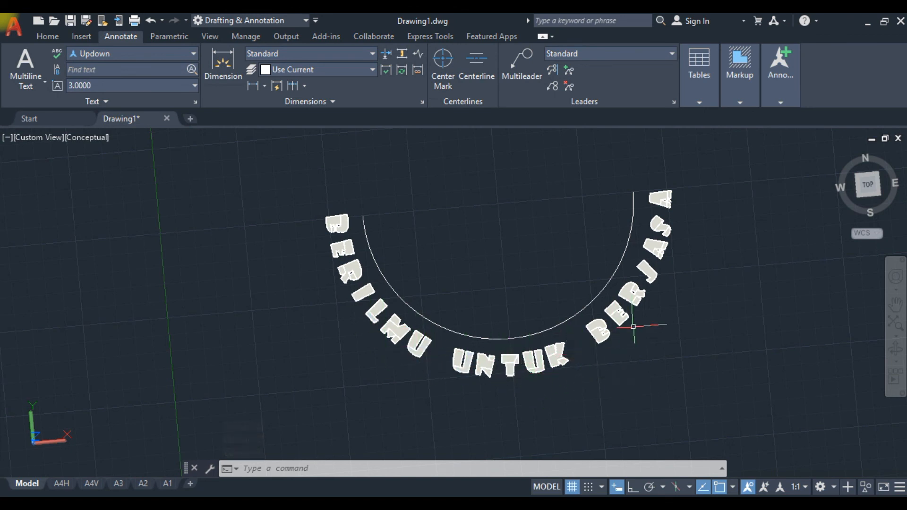
pyautogui.scroll(2, 430, 337)
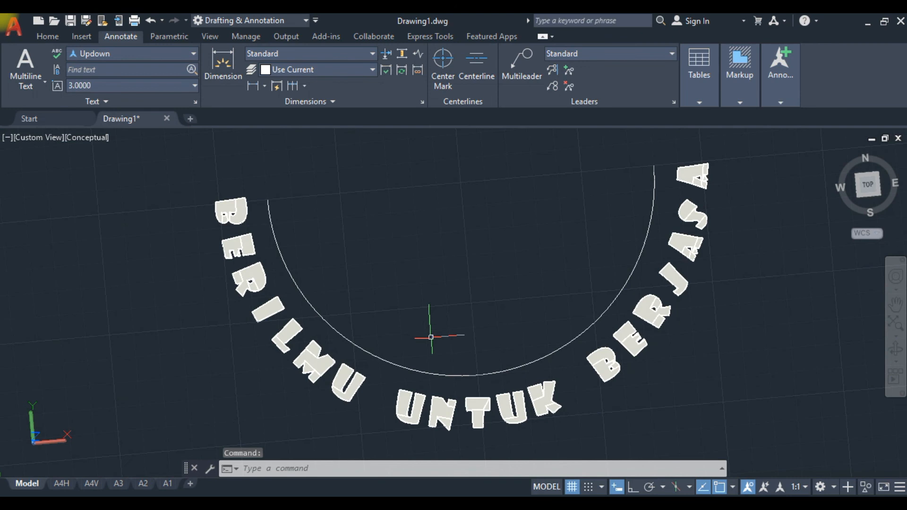